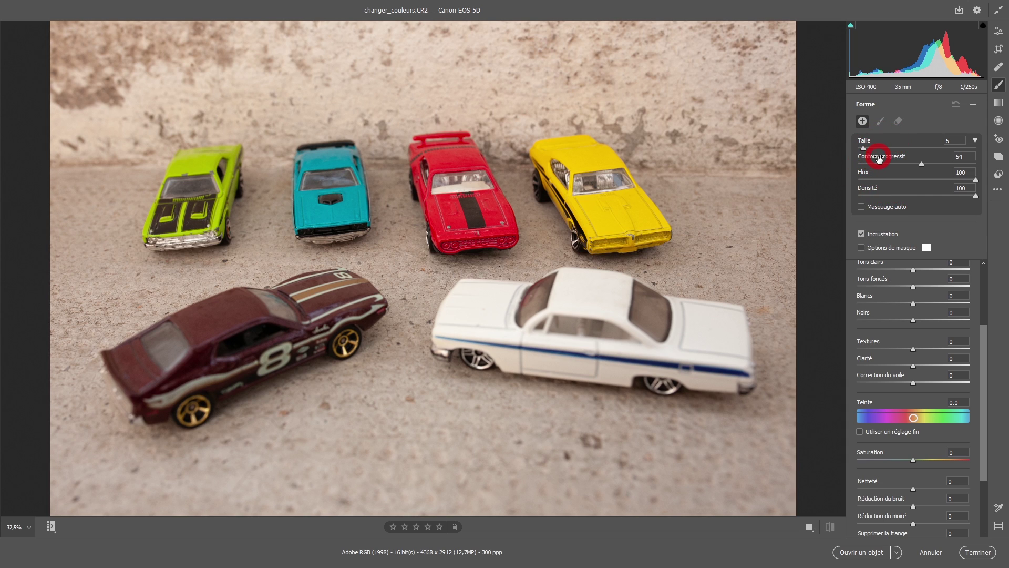
Resize the adjustment brush to 9 and set its feather (Contour progressif) to 46
{"action": "left_click", "coordinate": [976, 141]}
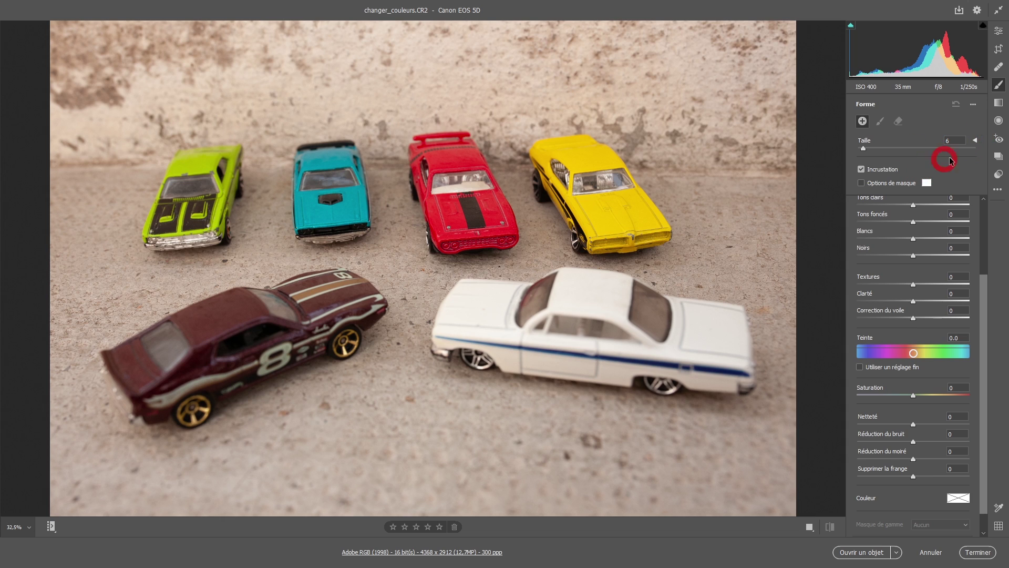
{"action": "left_click", "coordinate": [975, 142]}
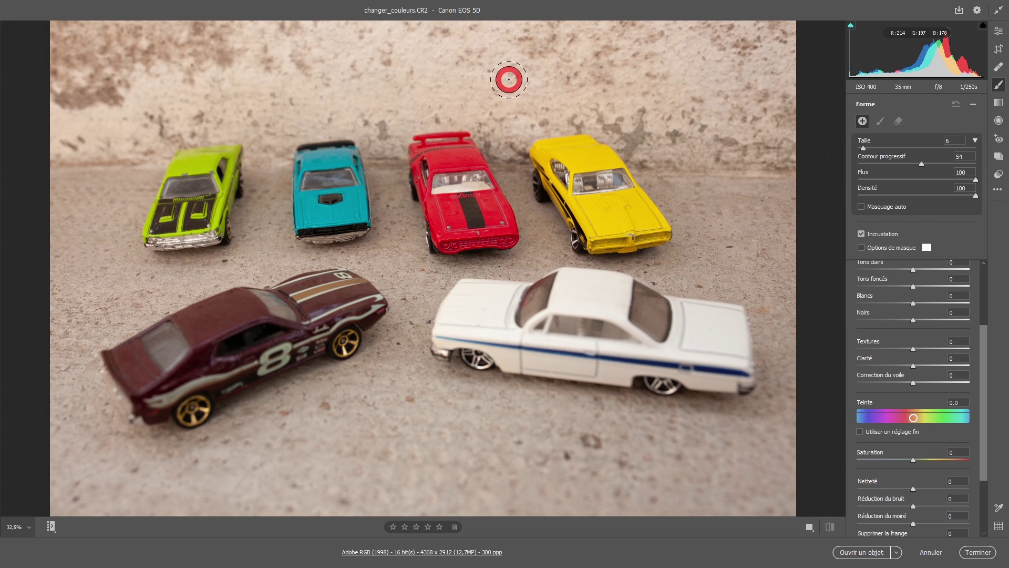
{"action": "mouse_move", "coordinate": [509, 80]}
{"action": "left_mouse_down"}
{"action": "mouse_move", "coordinate": [532, 87]}
{"action": "mouse_move", "coordinate": [512, 88]}
{"action": "mouse_move", "coordinate": [525, 99]}
{"action": "mouse_move", "coordinate": [513, 101]}
{"action": "left_mouse_up"}
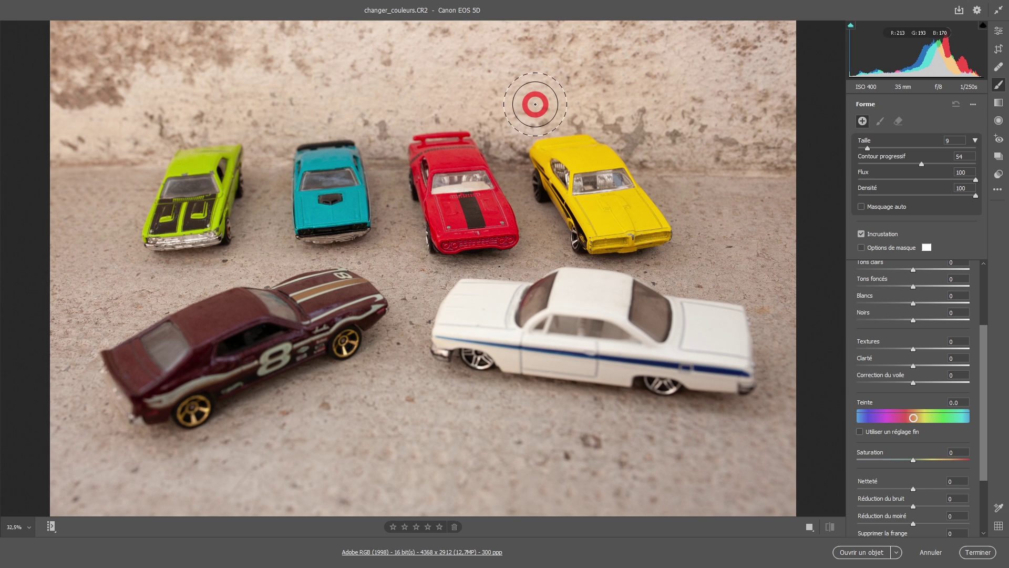
{"action": "mouse_move", "coordinate": [519, 94]}
{"action": "left_mouse_down"}
{"action": "mouse_move", "coordinate": [561, 97]}
{"action": "mouse_move", "coordinate": [511, 96]}
{"action": "mouse_move", "coordinate": [541, 97]}
{"action": "mouse_move", "coordinate": [520, 116]}
{"action": "mouse_move", "coordinate": [520, 147]}
{"action": "mouse_move", "coordinate": [595, 131]}
{"action": "mouse_move", "coordinate": [456, 121]}
{"action": "mouse_move", "coordinate": [544, 120]}
{"action": "mouse_move", "coordinate": [516, 121]}
{"action": "left_mouse_up"}
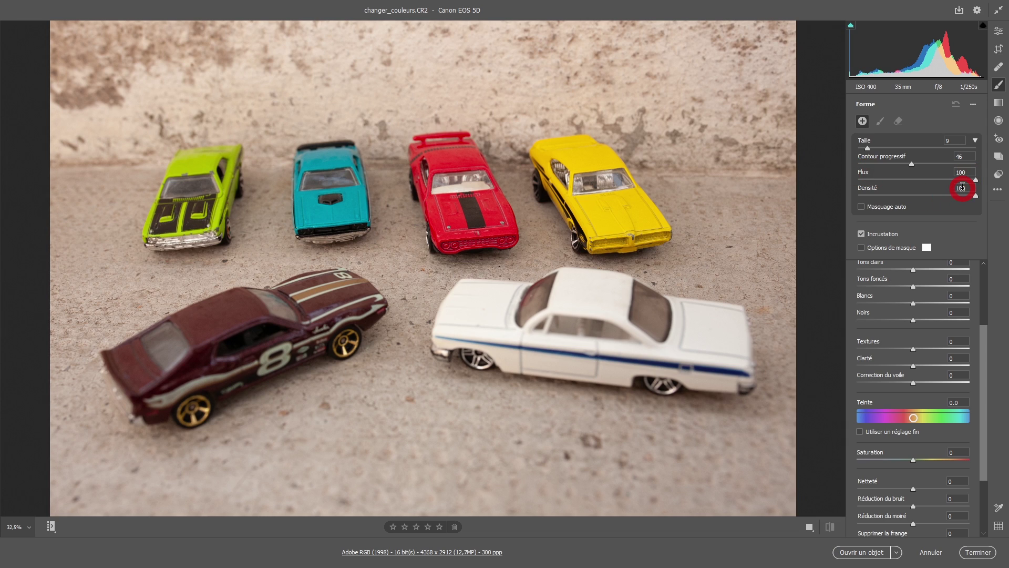
Paint a trial brush stroke across the wall above the cars, and delete it
{"action": "left_click_drag", "start_coordinate": [680, 158], "coordinate": [658, 176]}
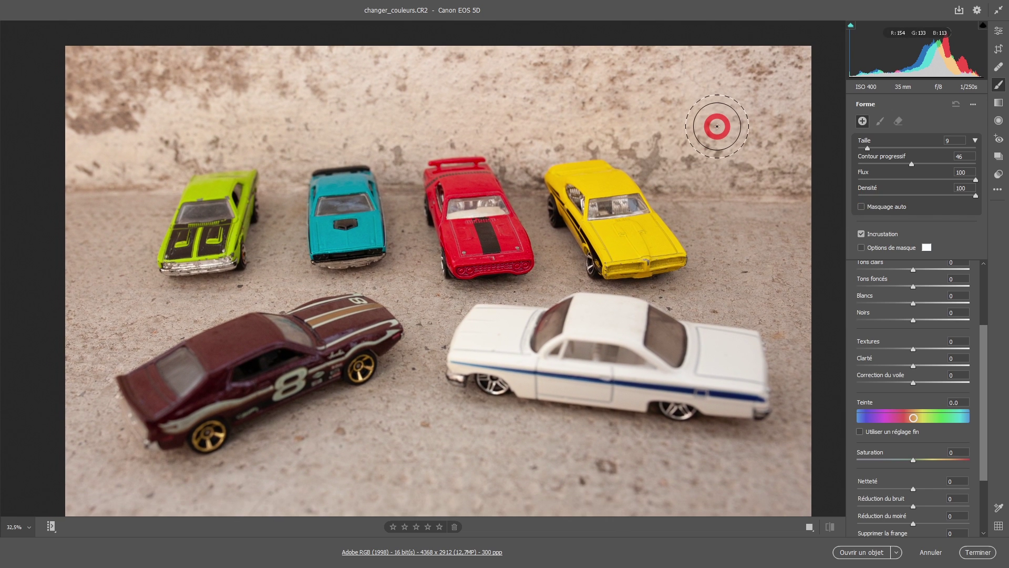
{"action": "mouse_move", "coordinate": [689, 106]}
{"action": "left_mouse_down"}
{"action": "mouse_move", "coordinate": [703, 105]}
{"action": "mouse_move", "coordinate": [168, 104]}
{"action": "left_mouse_up"}
{"action": "key", "text": "Delete"}
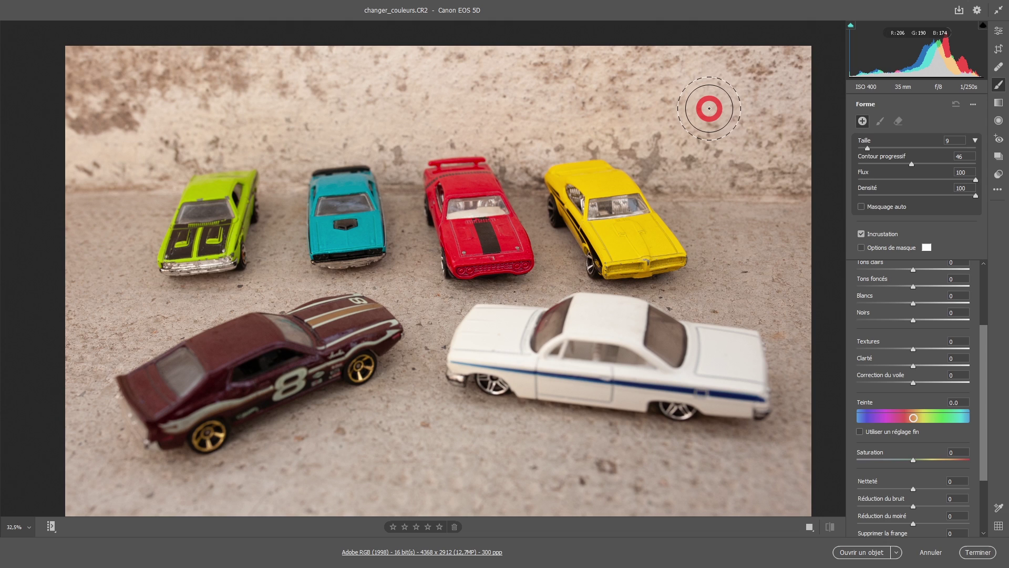
Paint a straight brush stroke along the wall above the upper row of cars and display its white mask overlay
{"action": "left_click", "coordinate": [709, 109]}
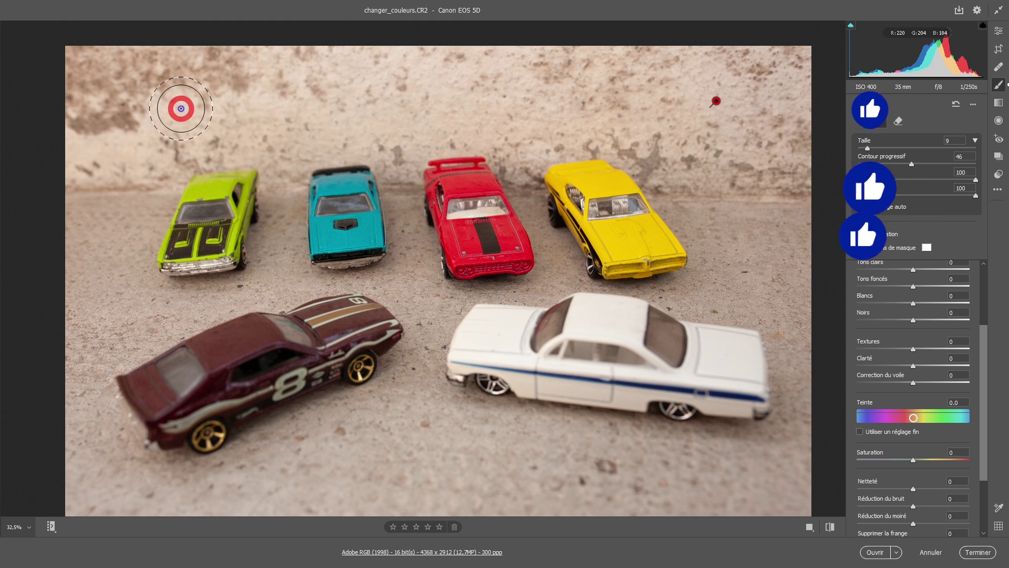
{"action": "key", "text": "shift"}
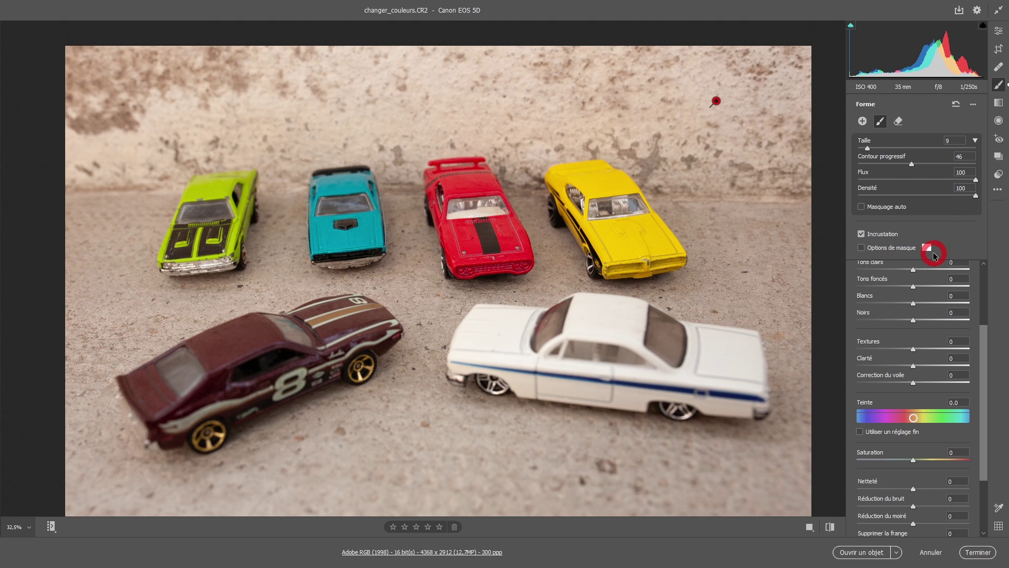
{"action": "left_click", "coordinate": [862, 249]}
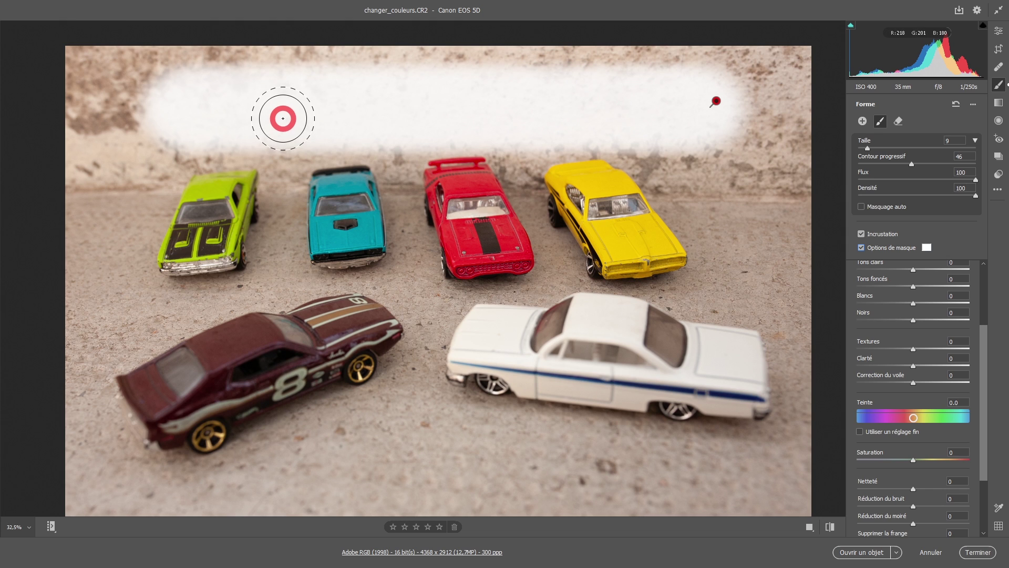
Extend the wall mask with connected straight segments running down the left, between the lower cars and over to the white car
{"action": "left_click", "coordinate": [184, 460], "text": "shift"}
{"action": "left_click", "coordinate": [452, 457], "text": "shift"}
{"action": "left_click", "coordinate": [469, 318], "text": "shift"}
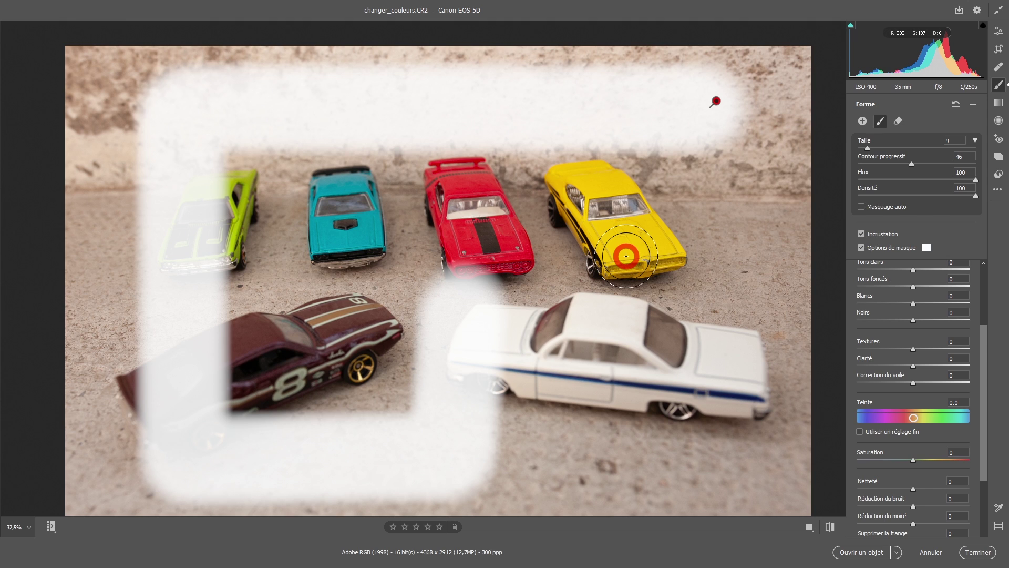
{"action": "left_click", "coordinate": [722, 259], "text": "shift"}
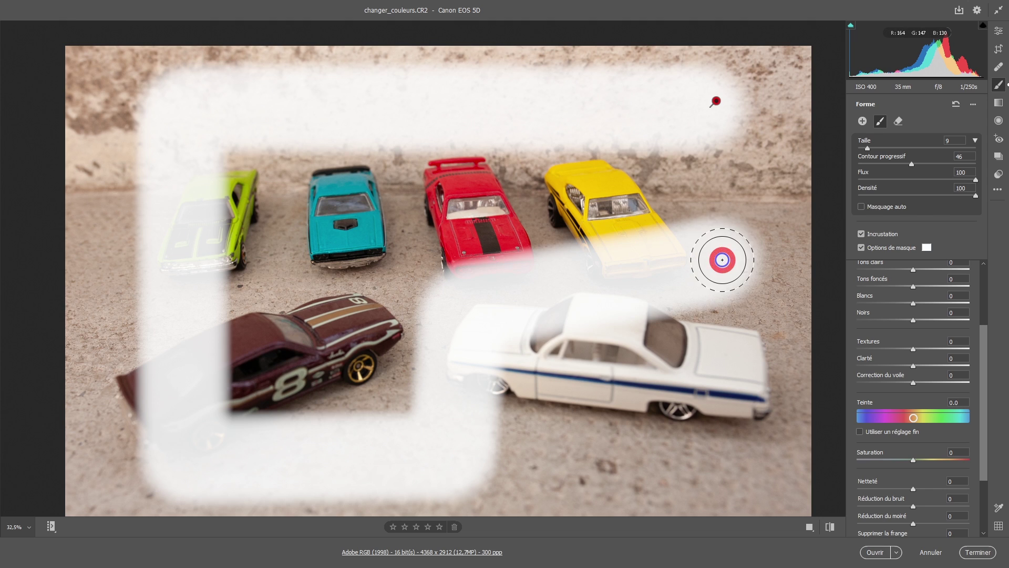
{"action": "left_click", "coordinate": [711, 395], "text": "shift"}
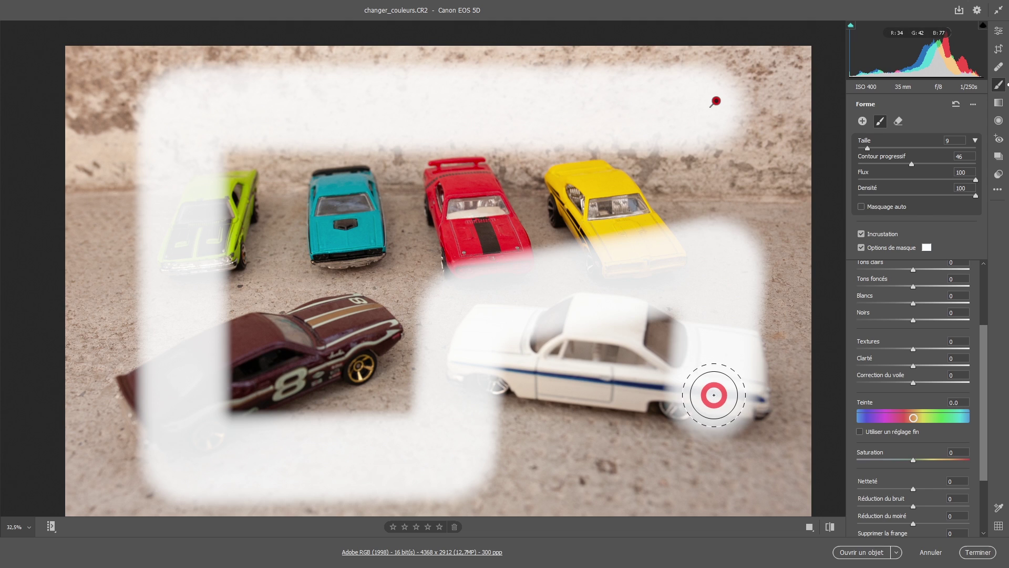
Undo the added straight segments back to the single stroke across the wall
{"action": "key", "text": "ctrl+z"}
{"action": "key", "text": "ctrl+z"}
{"action": "key", "text": "ctrl+z"}
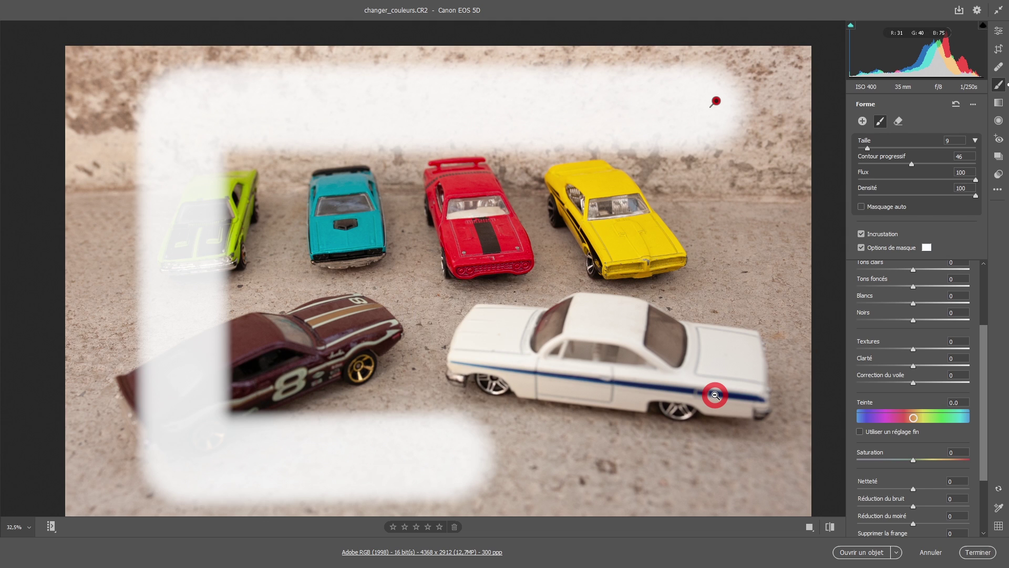
{"action": "key", "text": "ctrl+z"}
{"action": "key", "text": "ctrl+z"}
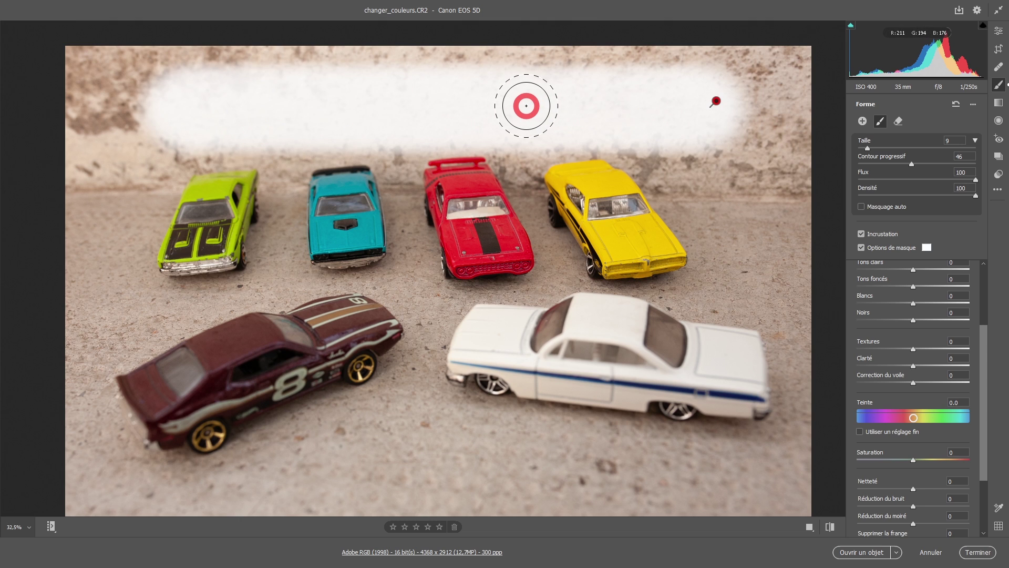
Compare the brush's selective adjustments with the global basic settings, and return to the brush adjustments
{"action": "left_click_drag", "start_coordinate": [983, 345], "coordinate": [984, 269]}
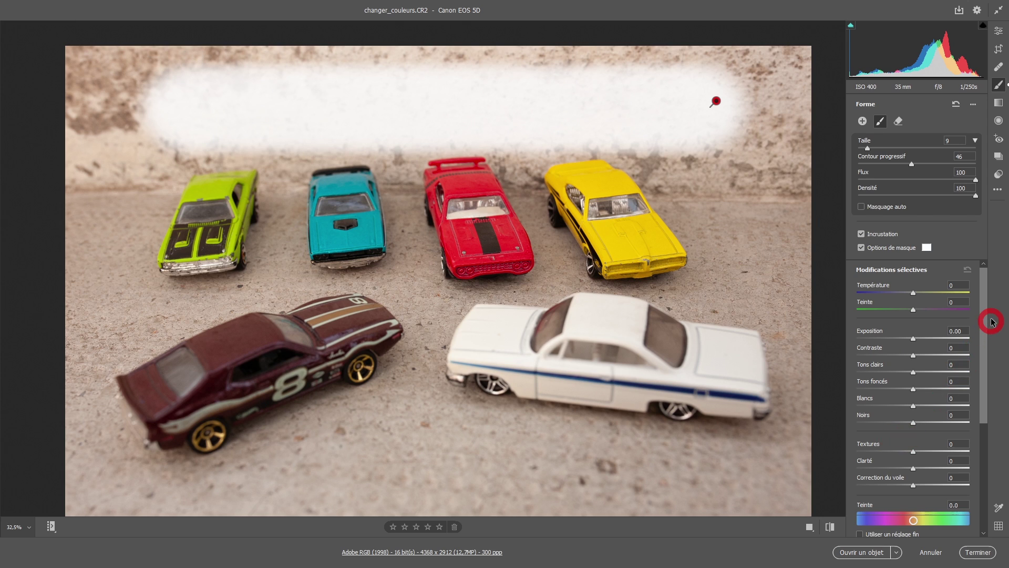
{"action": "left_click_drag", "start_coordinate": [984, 314], "coordinate": [984, 321]}
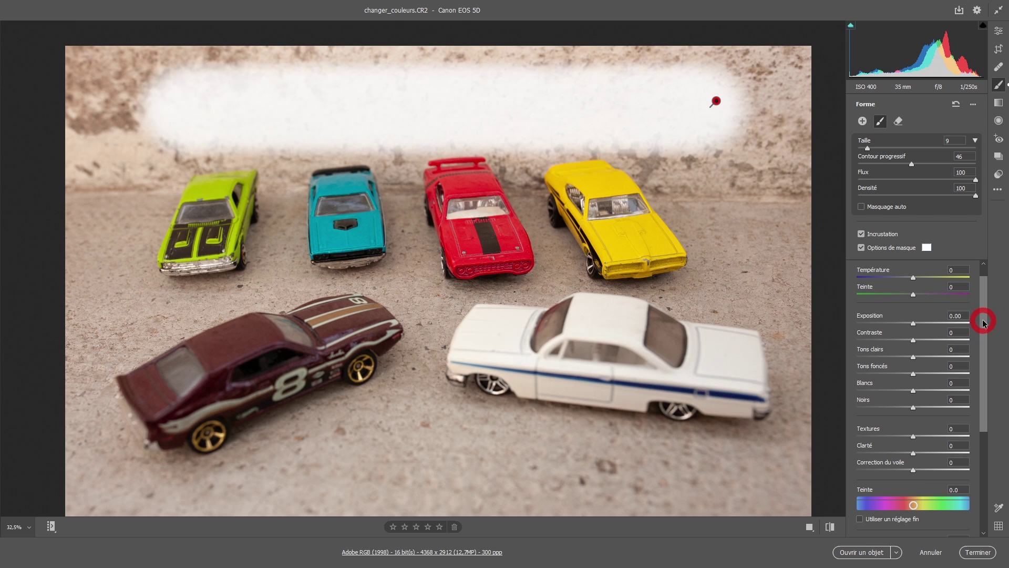
{"action": "left_click", "coordinate": [998, 30]}
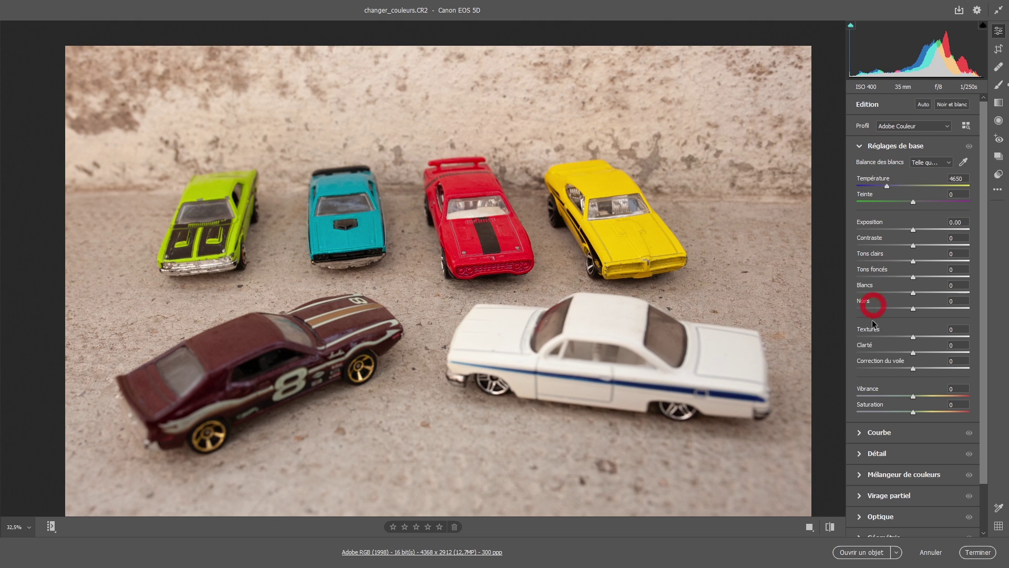
{"action": "left_click", "coordinate": [998, 85]}
{"action": "left_click_drag", "start_coordinate": [982, 305], "coordinate": [981, 396]}
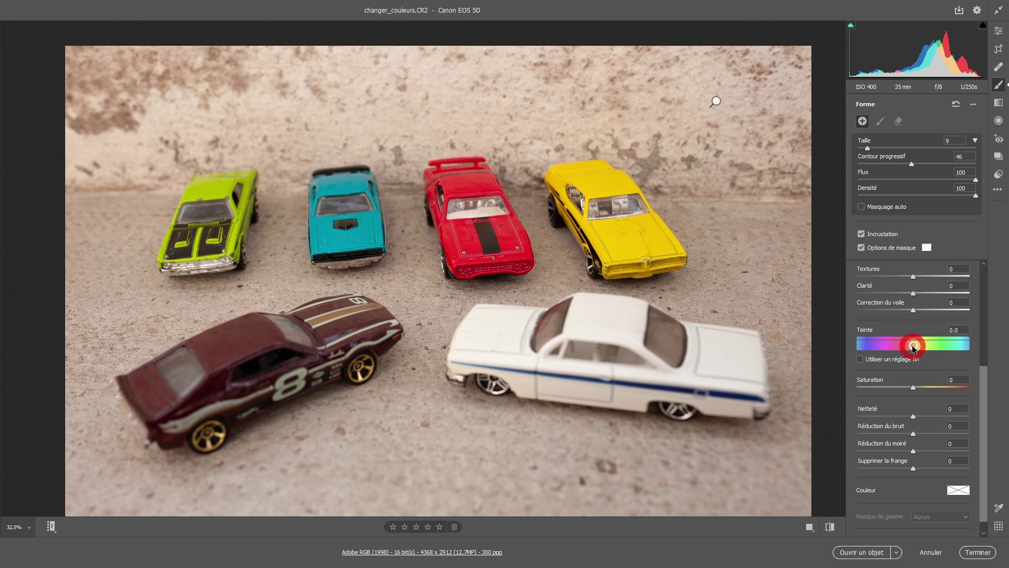
Try shifting the brush's local hue across its range, reset it to 0.0, and test the fine adjustment option
{"action": "left_click", "coordinate": [957, 330]}
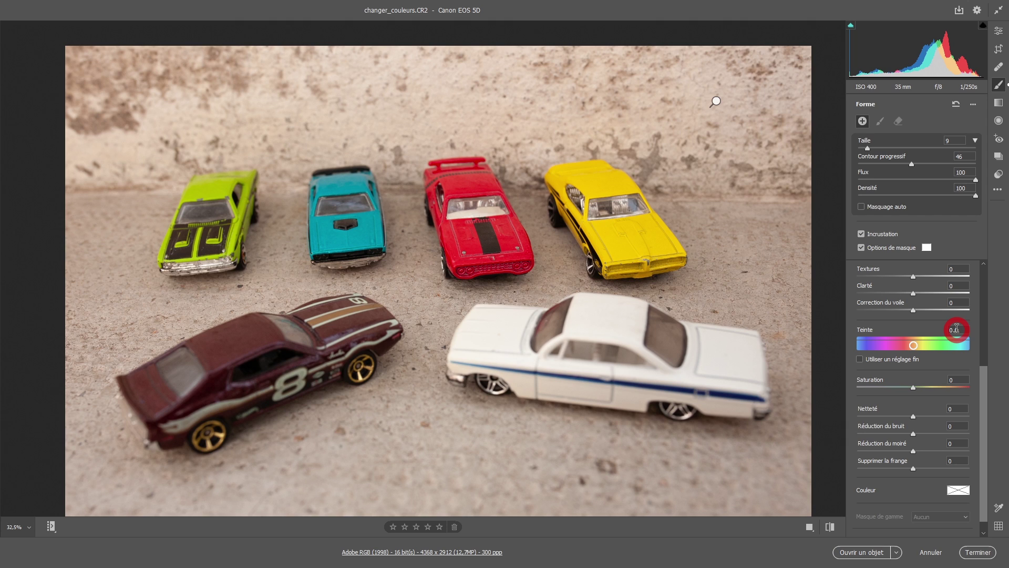
{"action": "left_click_drag", "start_coordinate": [916, 346], "coordinate": [969, 348]}
{"action": "double_click", "coordinate": [967, 346]}
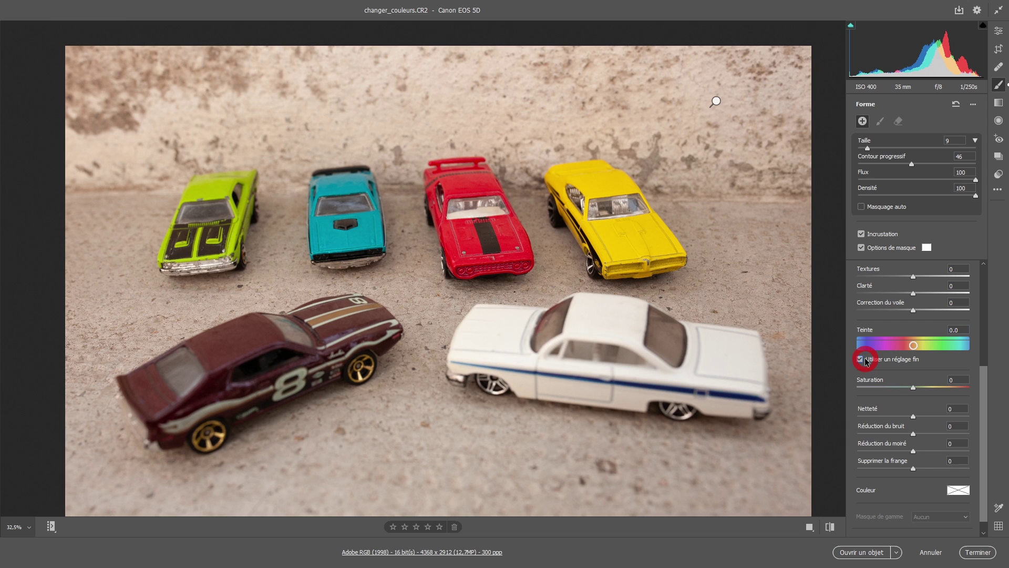
{"action": "mouse_move", "coordinate": [913, 345]}
{"action": "left_mouse_down"}
{"action": "mouse_move", "coordinate": [958, 345]}
{"action": "mouse_move", "coordinate": [919, 353]}
{"action": "mouse_move", "coordinate": [962, 356]}
{"action": "mouse_move", "coordinate": [863, 361]}
{"action": "mouse_move", "coordinate": [926, 354]}
{"action": "left_mouse_up"}
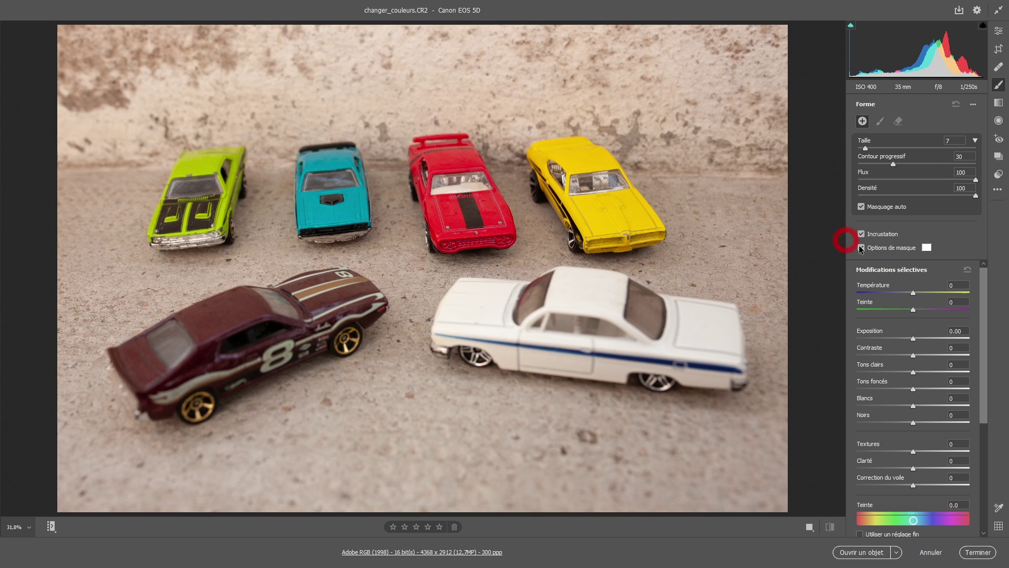
Set the mask overlay colour to blue and paint a brush stroke across the wall above the cars
{"action": "left_click", "coordinate": [927, 247]}
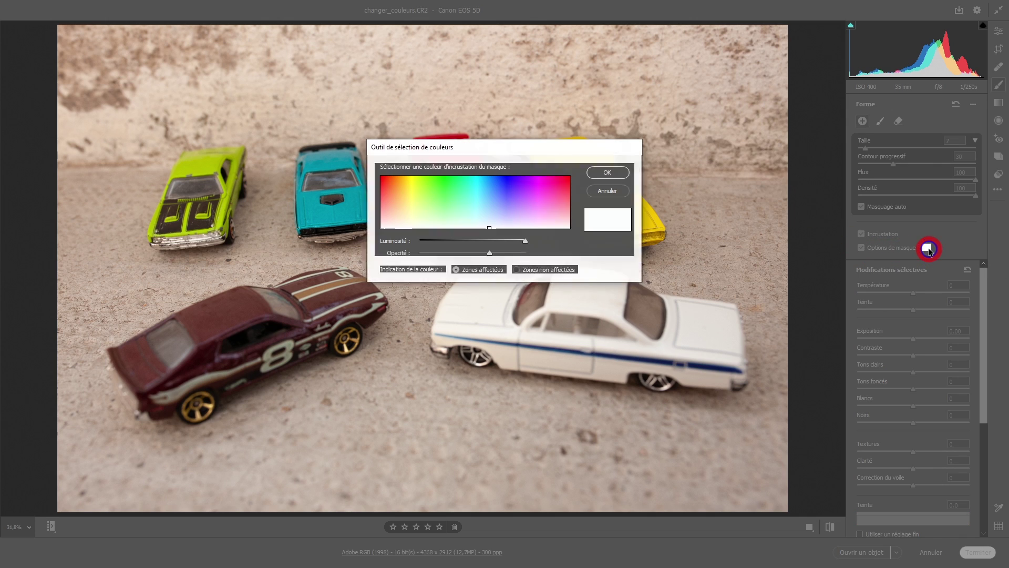
{"action": "left_click", "coordinate": [498, 187]}
{"action": "left_click_drag", "start_coordinate": [497, 186], "coordinate": [505, 182]}
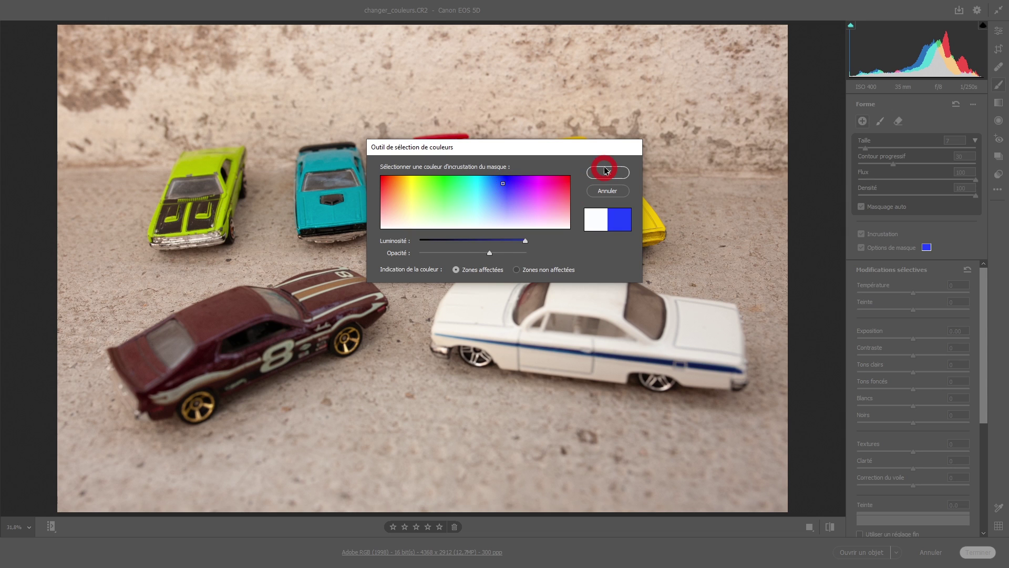
{"action": "left_click", "coordinate": [606, 174]}
{"action": "mouse_move", "coordinate": [637, 95]}
{"action": "left_mouse_down"}
{"action": "mouse_move", "coordinate": [371, 90]}
{"action": "mouse_move", "coordinate": [642, 86]}
{"action": "mouse_move", "coordinate": [295, 86]}
{"action": "mouse_move", "coordinate": [398, 104]}
{"action": "left_mouse_up"}
Change the mask overlay colour to purple and increase the overlay's opacity
{"action": "left_click", "coordinate": [926, 248]}
{"action": "left_click", "coordinate": [548, 187]}
{"action": "left_click", "coordinate": [551, 188]}
{"action": "left_click_drag", "start_coordinate": [550, 183], "coordinate": [530, 184]}
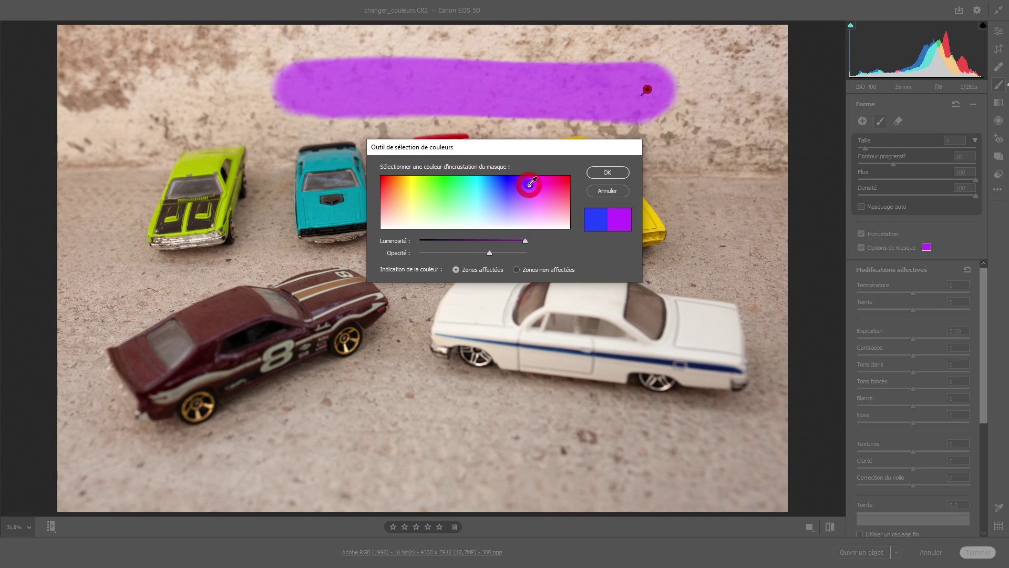
{"action": "left_click_drag", "start_coordinate": [517, 256], "coordinate": [516, 256]}
{"action": "left_click_drag", "start_coordinate": [430, 257], "coordinate": [414, 258]}
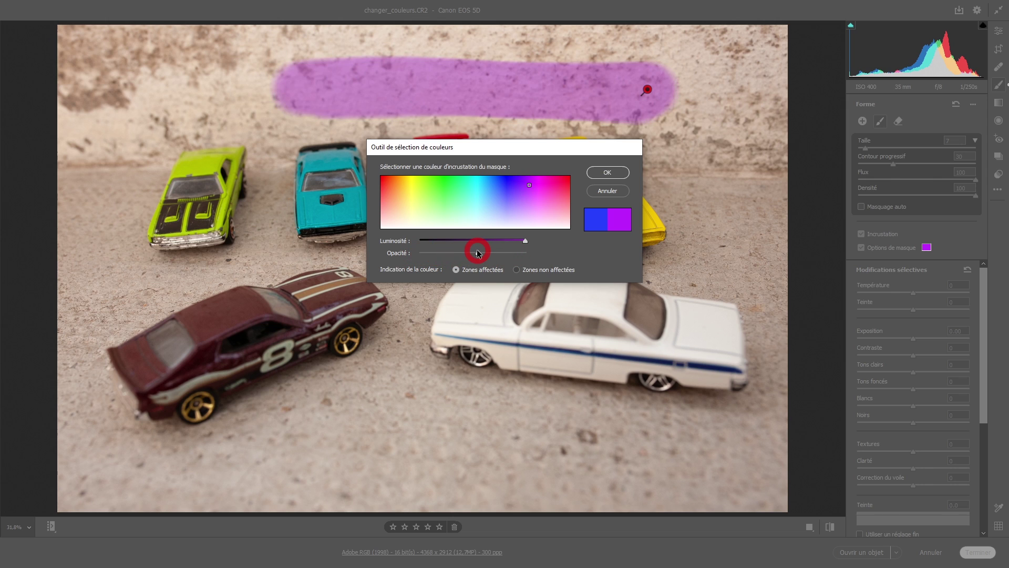
{"action": "left_click_drag", "start_coordinate": [478, 253], "coordinate": [488, 252]}
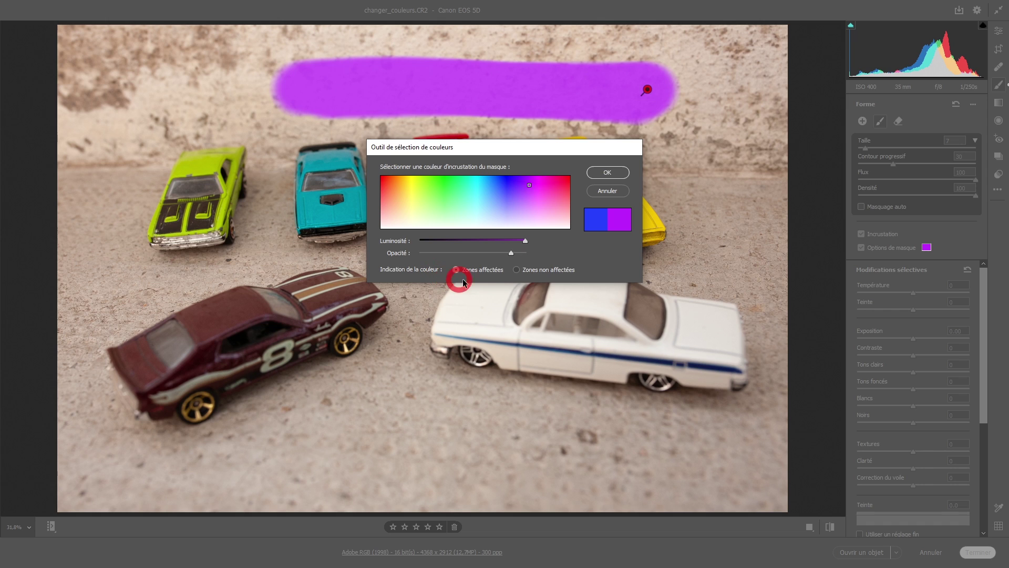
Try the overlay colour on unaffected areas, set it back to affected areas, and confirm the overlay settings
{"action": "left_click", "coordinate": [517, 270]}
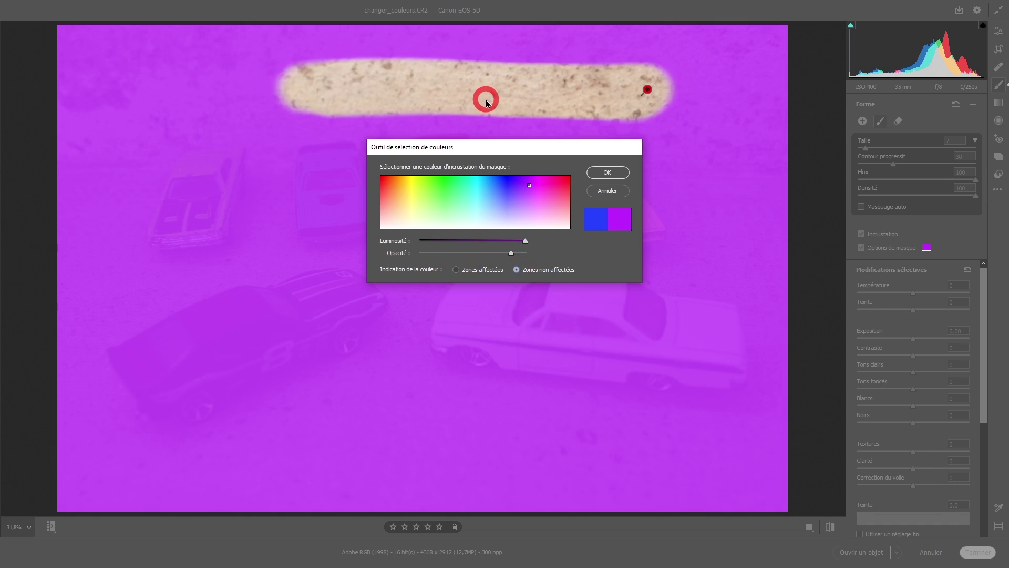
{"action": "left_click", "coordinate": [457, 270]}
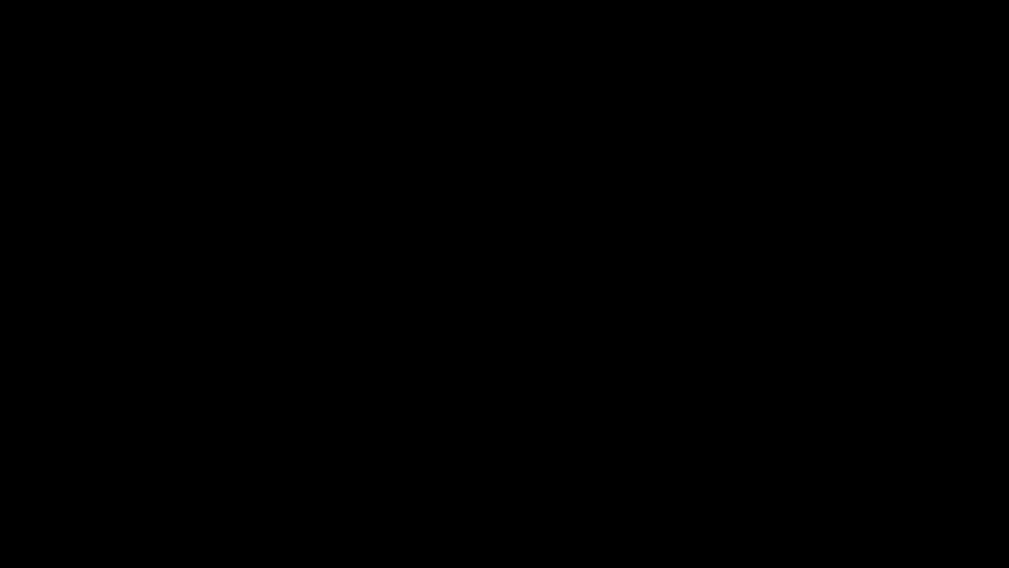
{"action": "left_click", "coordinate": [580, 206]}
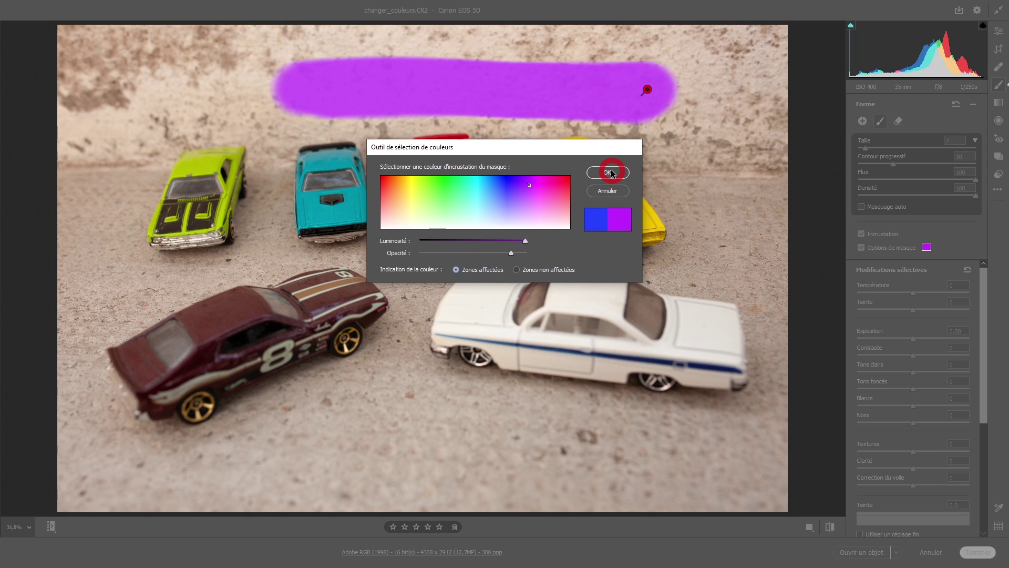
{"action": "left_click", "coordinate": [608, 172]}
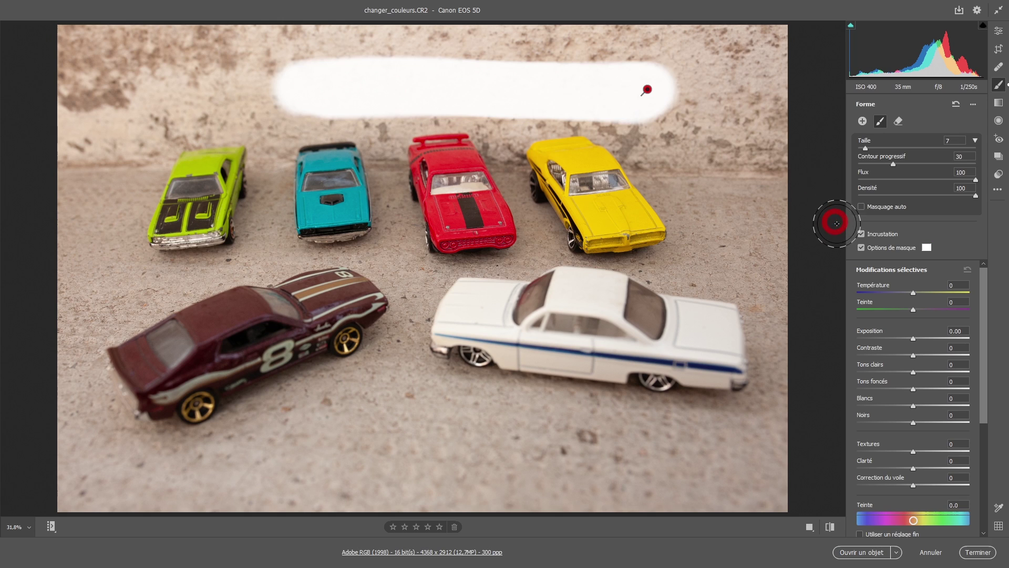
Hide and redisplay the adjustment pin, and move the wall mask by its pin
{"action": "left_click", "coordinate": [863, 235]}
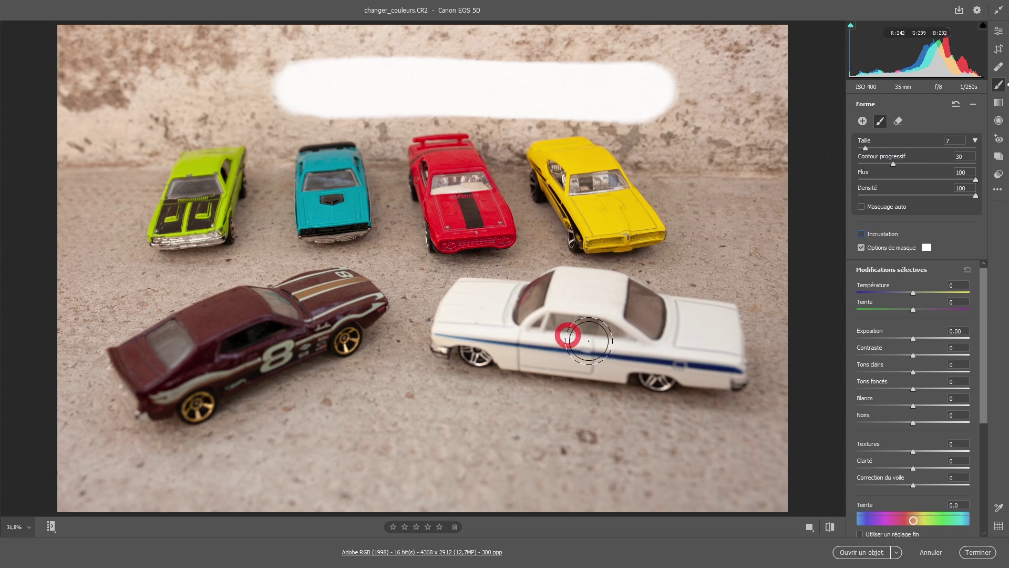
{"action": "left_click", "coordinate": [861, 234]}
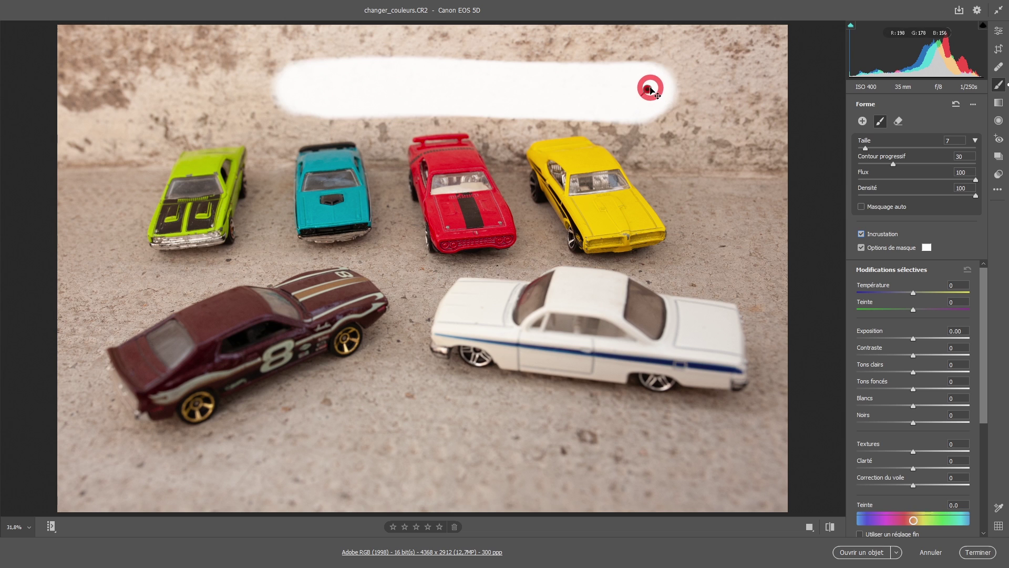
{"action": "left_click_drag", "start_coordinate": [649, 92], "coordinate": [655, 103]}
{"action": "mouse_move", "coordinate": [679, 175]}
{"action": "left_mouse_down"}
{"action": "mouse_move", "coordinate": [699, 255]}
{"action": "mouse_move", "coordinate": [681, 377]}
{"action": "mouse_move", "coordinate": [691, 264]}
{"action": "mouse_move", "coordinate": [650, 159]}
{"action": "mouse_move", "coordinate": [594, 104]}
{"action": "left_mouse_up"}
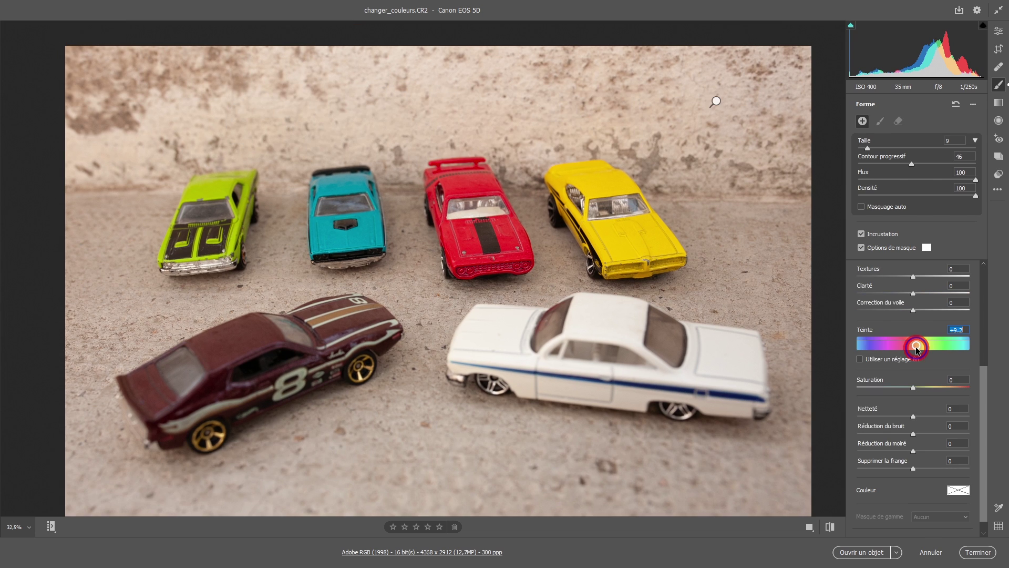
Preview the area masked by the adjustment pin on the wall
{"action": "scroll", "coordinate": [920, 343], "scroll_direction": "up", "scroll_amount": 4}
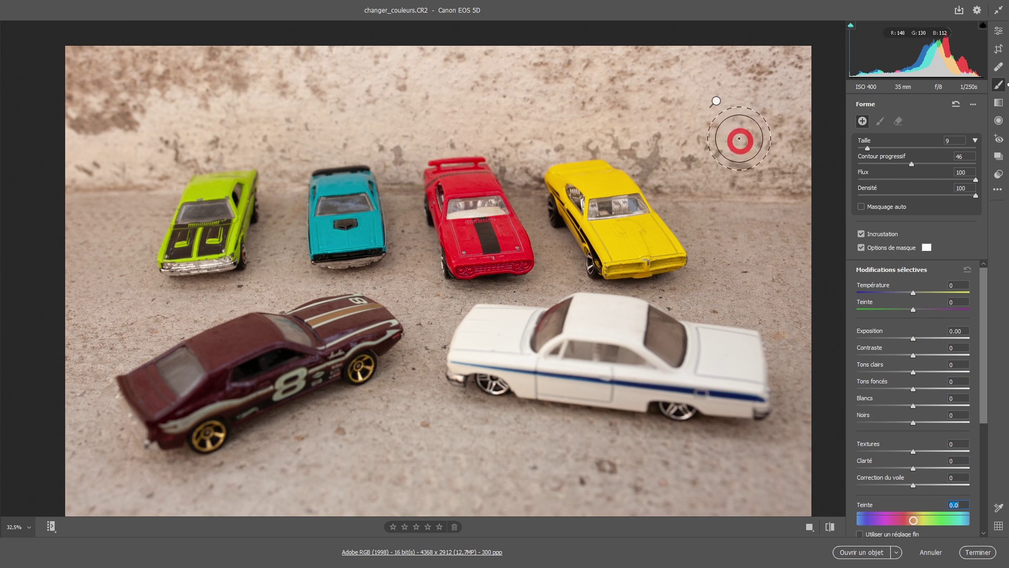
{"action": "mouse_move", "coordinate": [717, 103]}
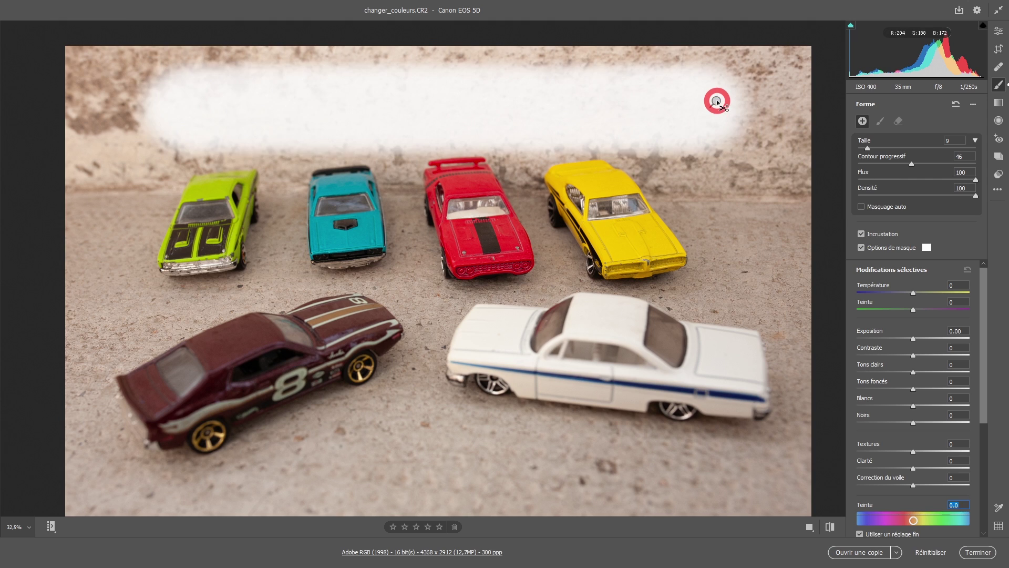
Delete the adjustment pin on the wall and reduce the brush size to 8
{"action": "left_click", "coordinate": [717, 101], "text": "alt"}
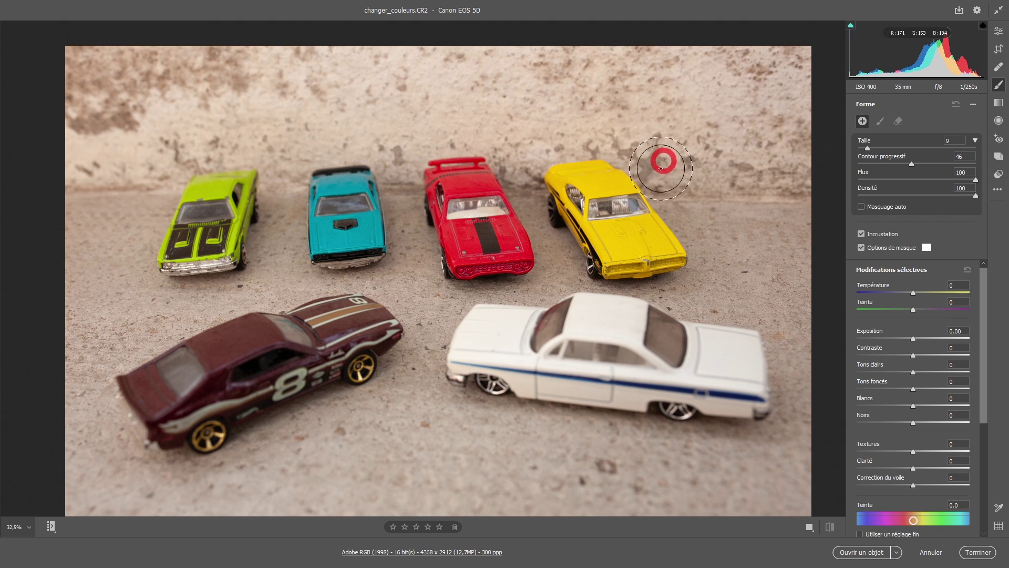
{"action": "right_click", "coordinate": [646, 188], "text": "alt"}
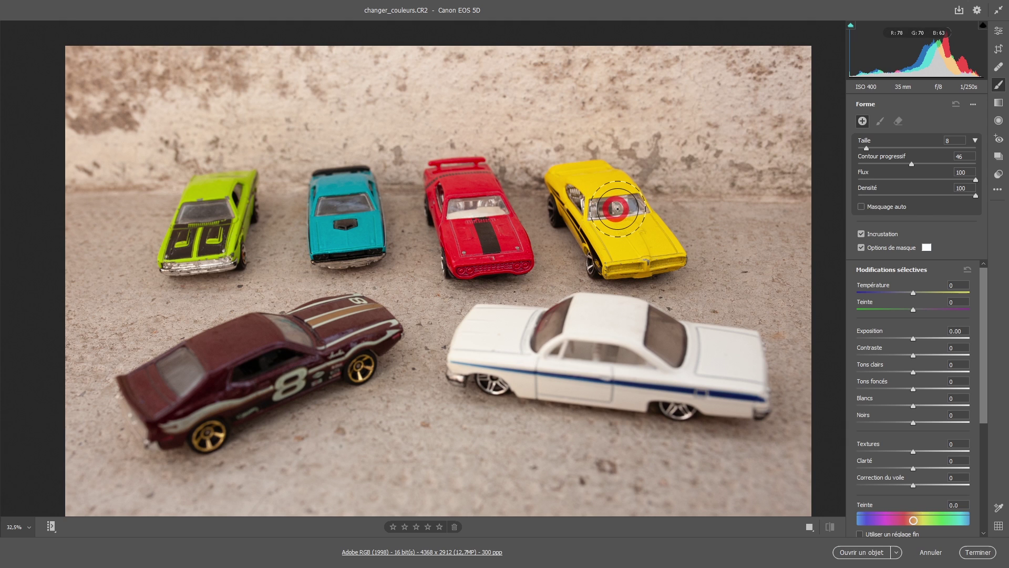
{"action": "key", "text": "k"}
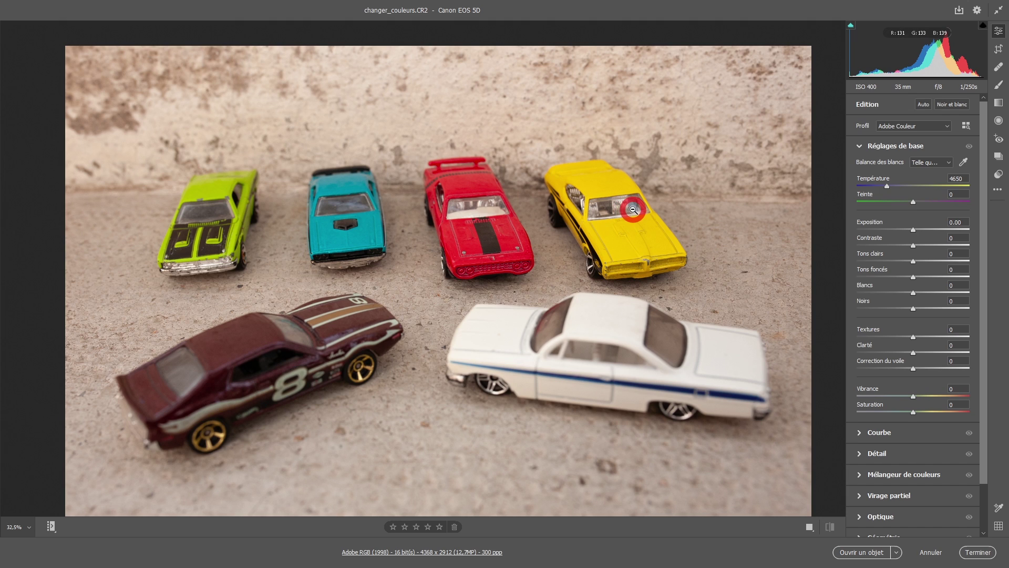
Adjust the brush over the yellow car to size 24 with a feather (Contour progressif) of 30
{"action": "scroll", "coordinate": [634, 210], "scroll_direction": "down", "scroll_amount": 1}
{"action": "scroll", "coordinate": [638, 236], "scroll_direction": "up", "scroll_amount": 10}
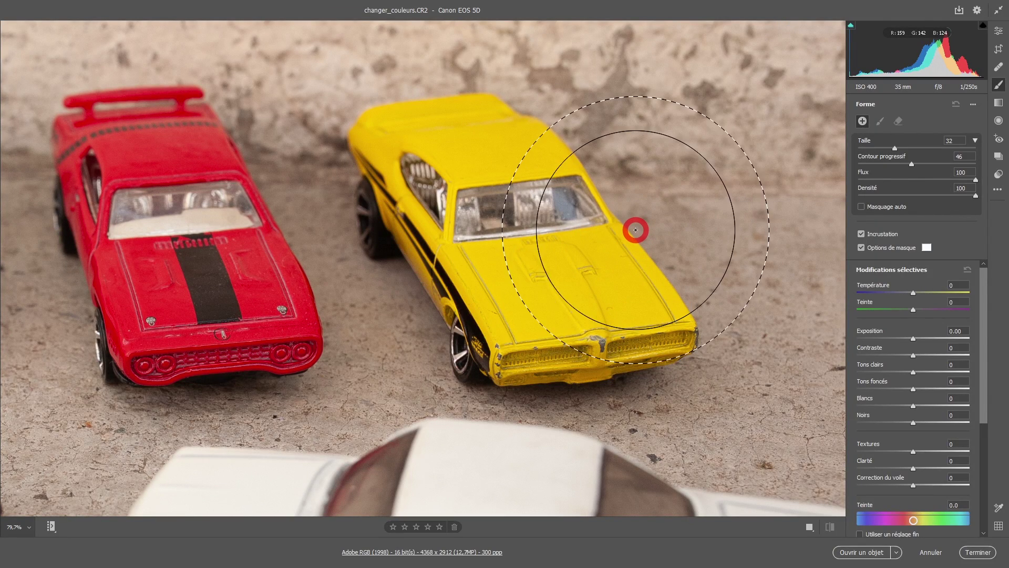
{"action": "scroll", "coordinate": [633, 244], "scroll_direction": "down", "scroll_amount": 5}
{"action": "scroll", "coordinate": [628, 241], "scroll_direction": "up", "scroll_amount": 7}
{"action": "scroll", "coordinate": [627, 240], "scroll_direction": "down", "scroll_amount": 3}
{"action": "scroll", "coordinate": [627, 240], "scroll_direction": "up", "scroll_amount": 4}
{"action": "scroll", "coordinate": [626, 240], "scroll_direction": "down", "scroll_amount": 2}
{"action": "scroll", "coordinate": [627, 240], "scroll_direction": "up", "scroll_amount": 3}
{"action": "scroll", "coordinate": [627, 240], "scroll_direction": "down", "scroll_amount": 3}
{"action": "scroll", "coordinate": [626, 239], "scroll_direction": "up", "scroll_amount": 5}
{"action": "scroll", "coordinate": [626, 240], "scroll_direction": "down", "scroll_amount": 4}
{"action": "scroll", "coordinate": [626, 240], "scroll_direction": "up", "scroll_amount": 4}
{"action": "scroll", "coordinate": [627, 240], "scroll_direction": "down", "scroll_amount": 3}
{"action": "scroll", "coordinate": [626, 239], "scroll_direction": "up", "scroll_amount": 3}
{"action": "scroll", "coordinate": [626, 240], "scroll_direction": "down", "scroll_amount": 5}
{"action": "scroll", "coordinate": [625, 240], "scroll_direction": "down", "scroll_amount": 2}
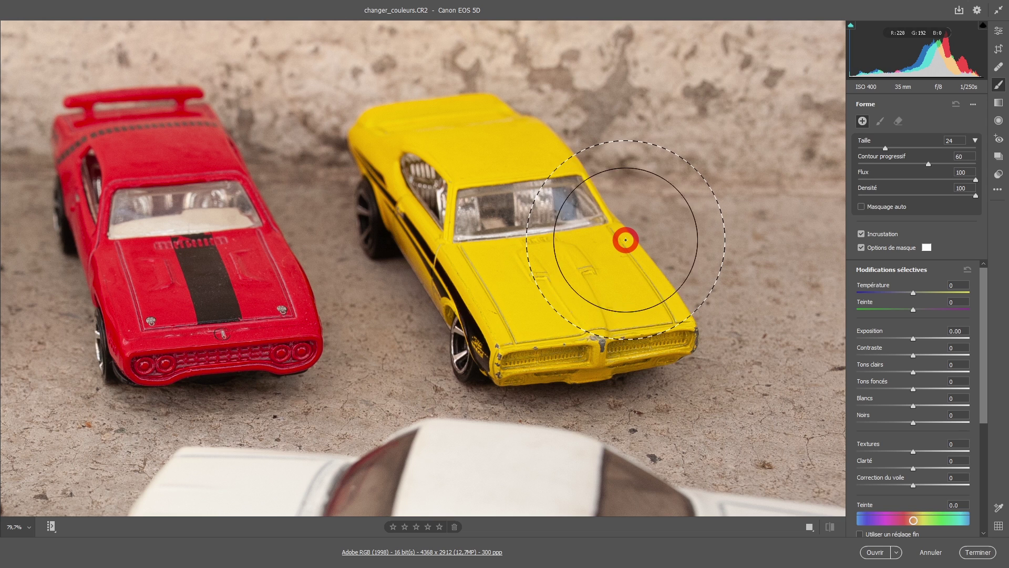
{"action": "scroll", "coordinate": [625, 240], "scroll_direction": "down", "scroll_amount": 3}
{"action": "scroll", "coordinate": [625, 240], "scroll_direction": "up", "scroll_amount": 9}
{"action": "scroll", "coordinate": [625, 239], "scroll_direction": "down", "scroll_amount": 2}
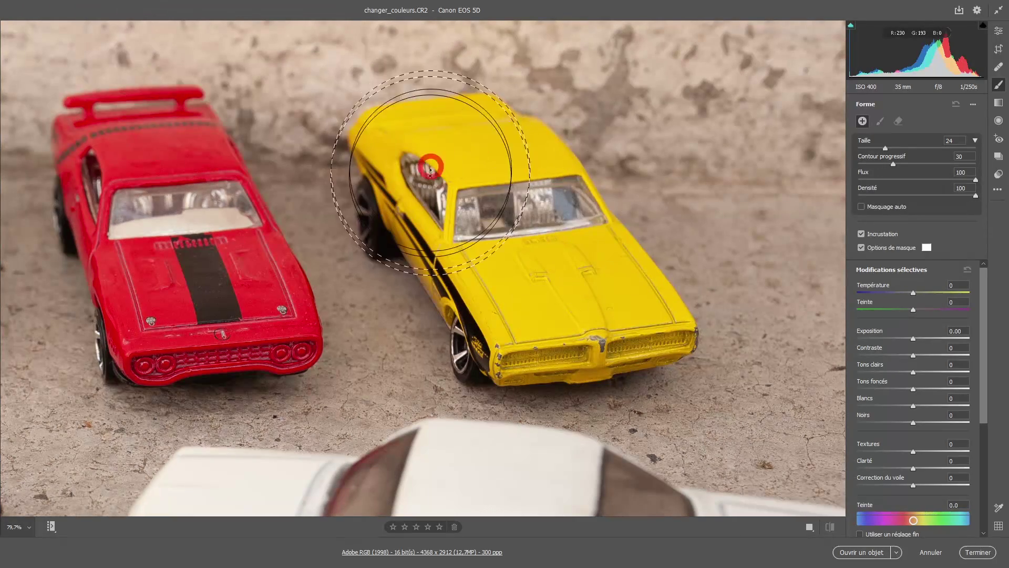
Try painting over the yellow car without auto masking, with the mask overlay displayed, and undo the paint
{"action": "key", "text": "y"}
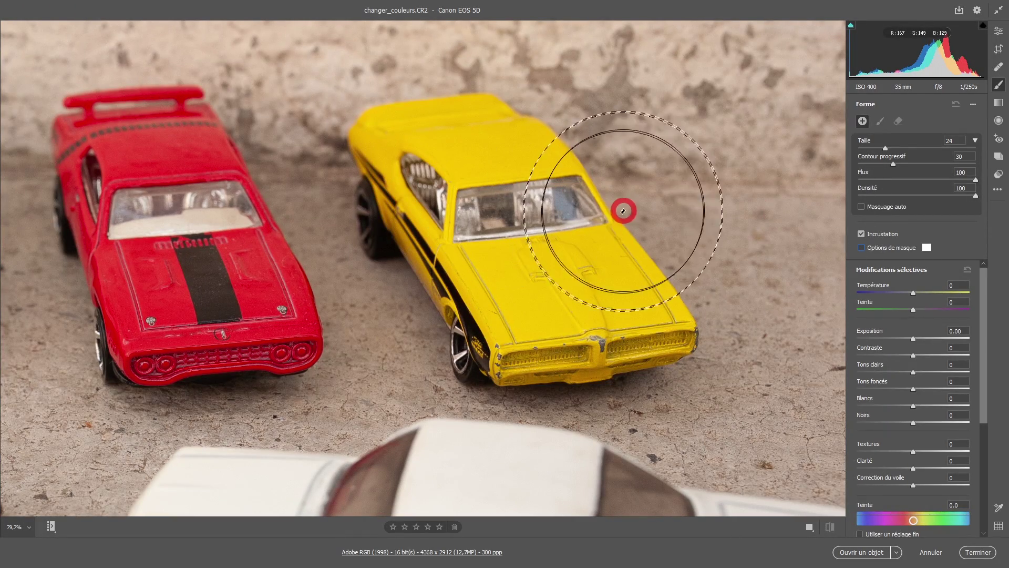
{"action": "mouse_move", "coordinate": [499, 150]}
{"action": "left_mouse_down"}
{"action": "mouse_move", "coordinate": [515, 153]}
{"action": "mouse_move", "coordinate": [505, 172]}
{"action": "mouse_move", "coordinate": [565, 279]}
{"action": "mouse_move", "coordinate": [560, 231]}
{"action": "mouse_move", "coordinate": [568, 282]}
{"action": "mouse_move", "coordinate": [527, 237]}
{"action": "mouse_move", "coordinate": [541, 228]}
{"action": "left_mouse_up"}
{"action": "left_click", "coordinate": [885, 252]}
{"action": "left_click", "coordinate": [861, 247]}
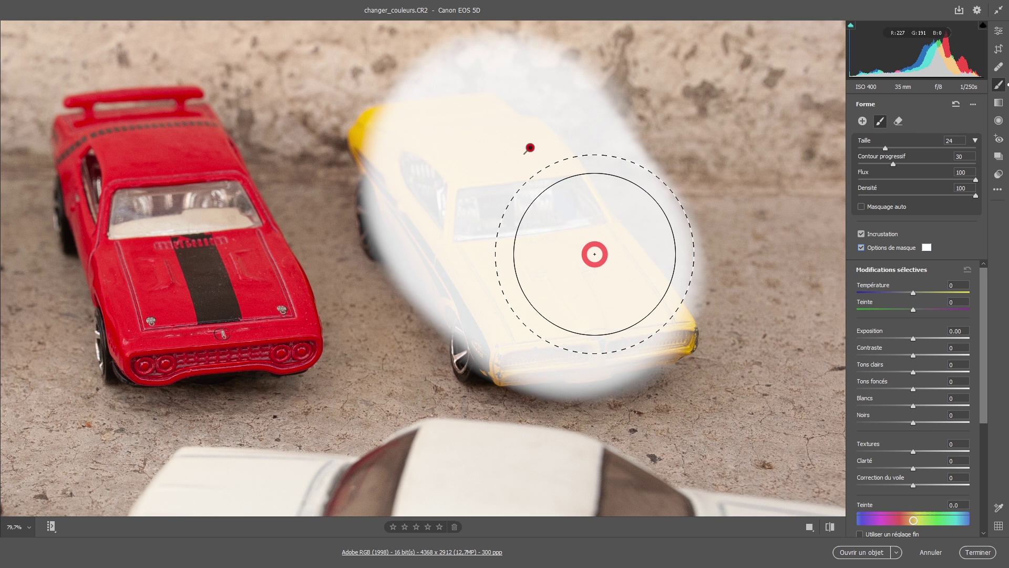
{"action": "key", "text": "ctrl+z"}
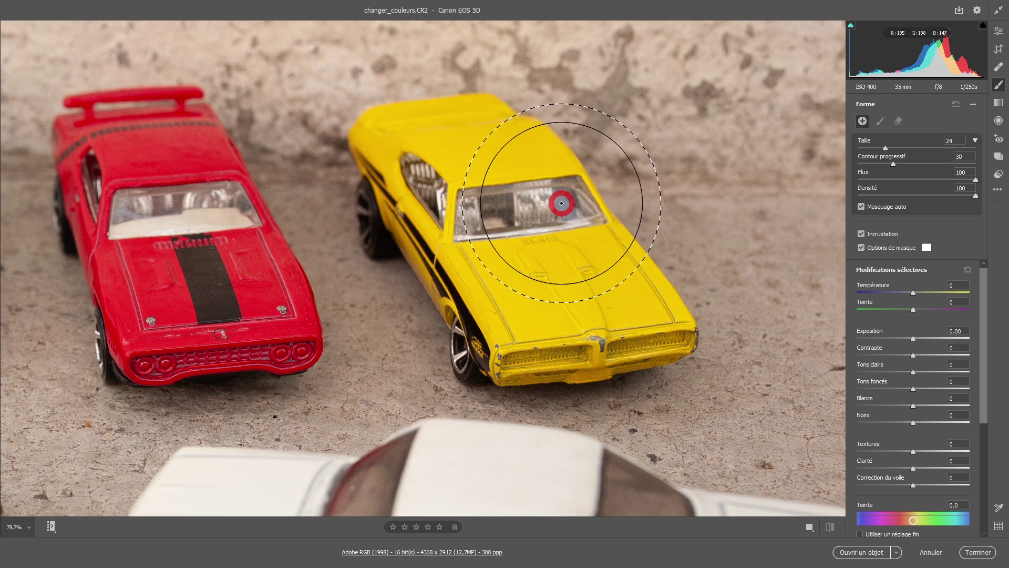
Paint a mask over the yellow car's bodywork with auto masking enabled, and hide the mask overlay
{"action": "left_click", "coordinate": [555, 260]}
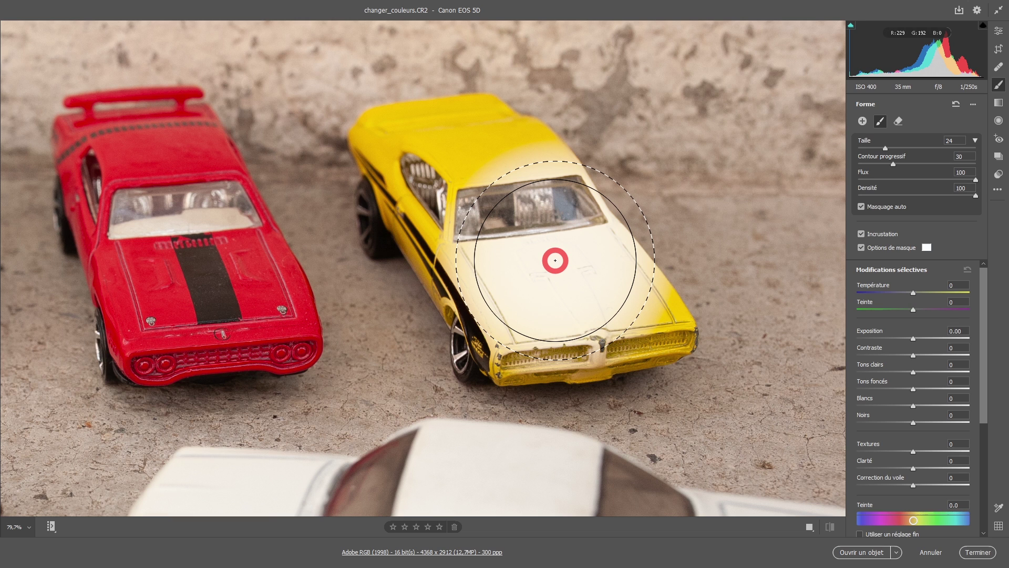
{"action": "mouse_move", "coordinate": [563, 259]}
{"action": "left_mouse_down"}
{"action": "mouse_move", "coordinate": [617, 289]}
{"action": "mouse_move", "coordinate": [640, 315]}
{"action": "mouse_move", "coordinate": [593, 324]}
{"action": "mouse_move", "coordinate": [462, 269]}
{"action": "mouse_move", "coordinate": [404, 199]}
{"action": "mouse_move", "coordinate": [389, 143]}
{"action": "mouse_move", "coordinate": [456, 127]}
{"action": "mouse_move", "coordinate": [535, 143]}
{"action": "mouse_move", "coordinate": [440, 129]}
{"action": "left_mouse_up"}
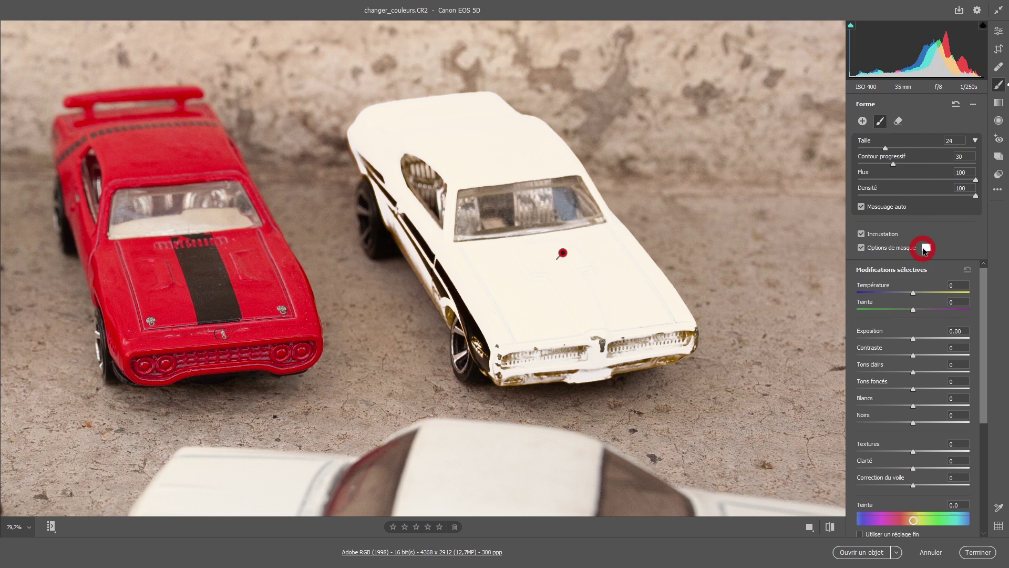
{"action": "left_click", "coordinate": [861, 248]}
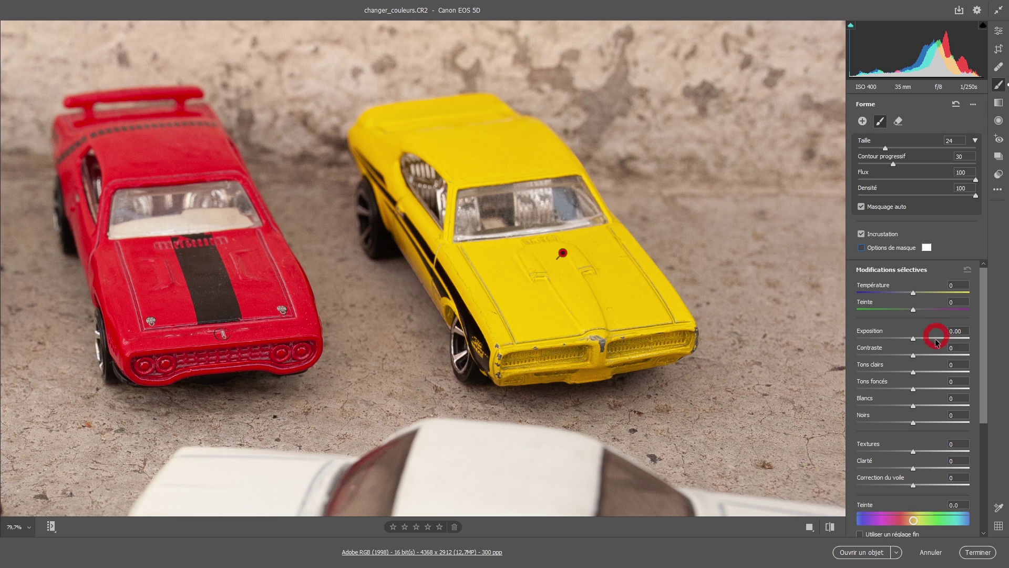
Try a temperature of -100 on the masked car and reset it
{"action": "mouse_move", "coordinate": [912, 296]}
{"action": "left_mouse_down"}
{"action": "mouse_move", "coordinate": [971, 300]}
{"action": "mouse_move", "coordinate": [892, 293]}
{"action": "left_mouse_up"}
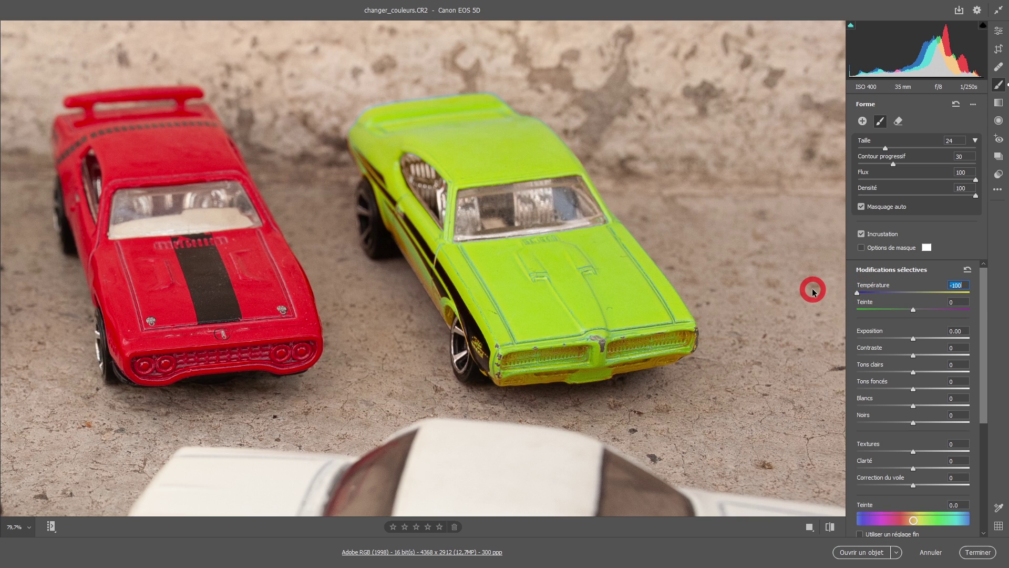
{"action": "double_click", "coordinate": [857, 292]}
Recolour the masked car blue with hue +170.8, exposure -0.85, contrast +58 and textures +96
{"action": "left_click", "coordinate": [951, 327]}
{"action": "left_click_drag", "start_coordinate": [988, 352], "coordinate": [970, 419]}
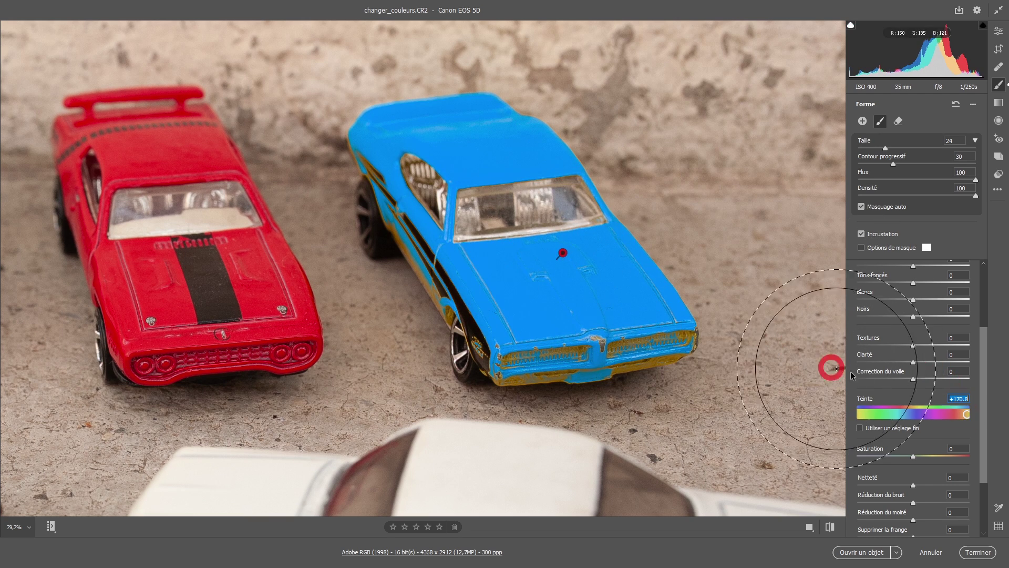
{"action": "left_click_drag", "start_coordinate": [981, 387], "coordinate": [984, 345]}
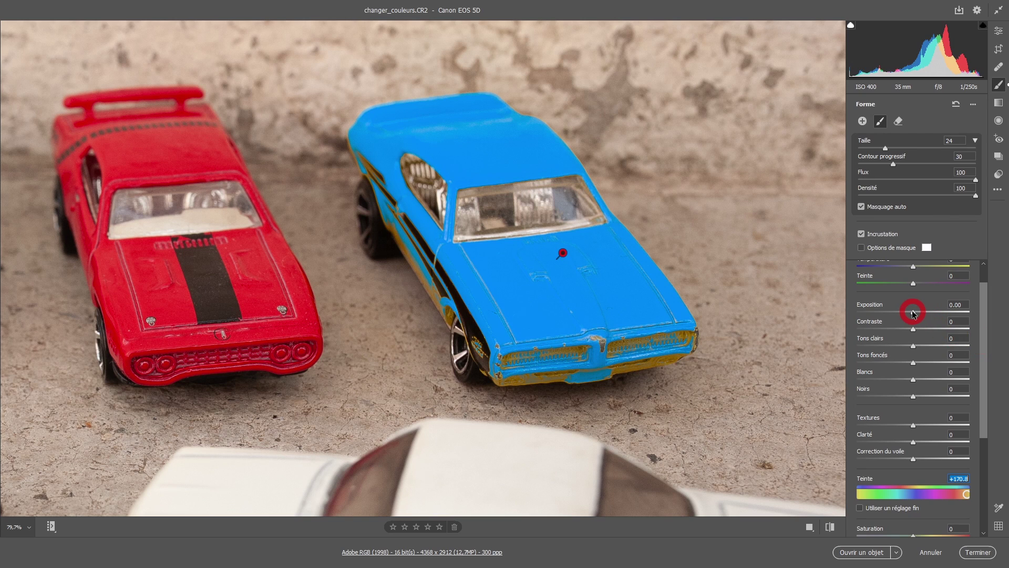
{"action": "left_click_drag", "start_coordinate": [913, 314], "coordinate": [899, 314]}
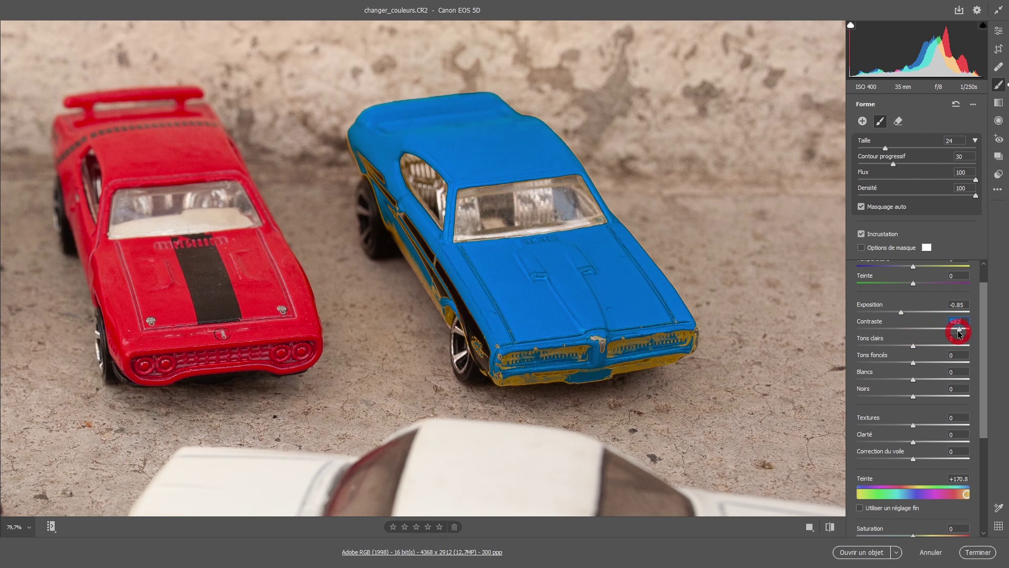
{"action": "left_click_drag", "start_coordinate": [914, 424], "coordinate": [936, 425]}
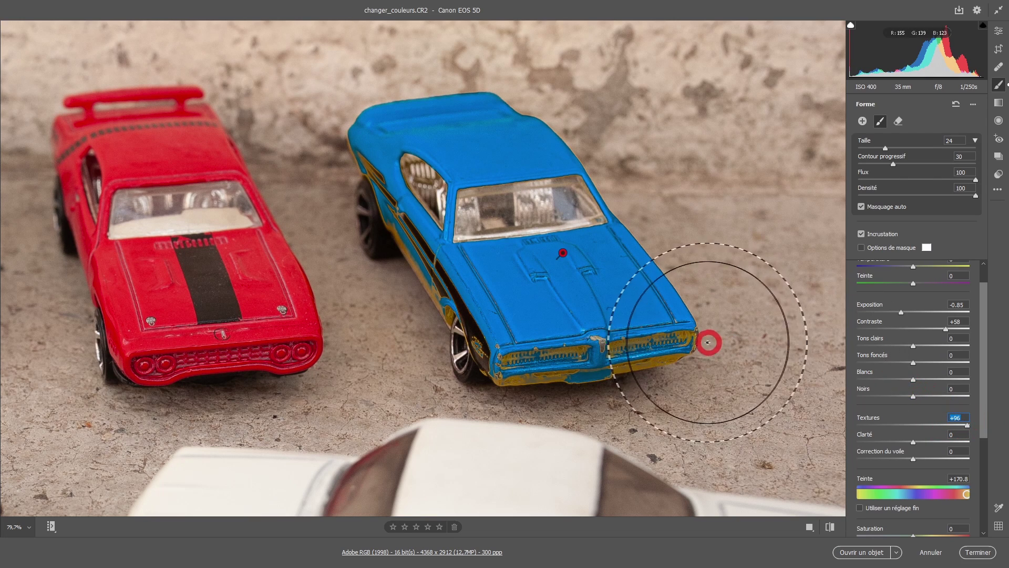
Extend the mask over the leftover yellow areas of the car's front bumper and side stripes, reducing the brush size to 7
{"action": "mouse_move", "coordinate": [526, 350]}
{"action": "left_mouse_down"}
{"action": "mouse_move", "coordinate": [640, 342]}
{"action": "mouse_move", "coordinate": [522, 354]}
{"action": "left_mouse_up"}
{"action": "mouse_move", "coordinate": [429, 274]}
{"action": "left_mouse_down"}
{"action": "mouse_move", "coordinate": [380, 227]}
{"action": "mouse_move", "coordinate": [371, 196]}
{"action": "mouse_move", "coordinate": [378, 313]}
{"action": "mouse_move", "coordinate": [387, 303]}
{"action": "mouse_move", "coordinate": [370, 168]}
{"action": "mouse_move", "coordinate": [467, 188]}
{"action": "left_mouse_up"}
{"action": "key", "text": "e"}
{"action": "scroll", "coordinate": [408, 218], "scroll_direction": "up", "scroll_amount": 4}
{"action": "scroll", "coordinate": [404, 216], "scroll_direction": "down", "scroll_amount": 10}
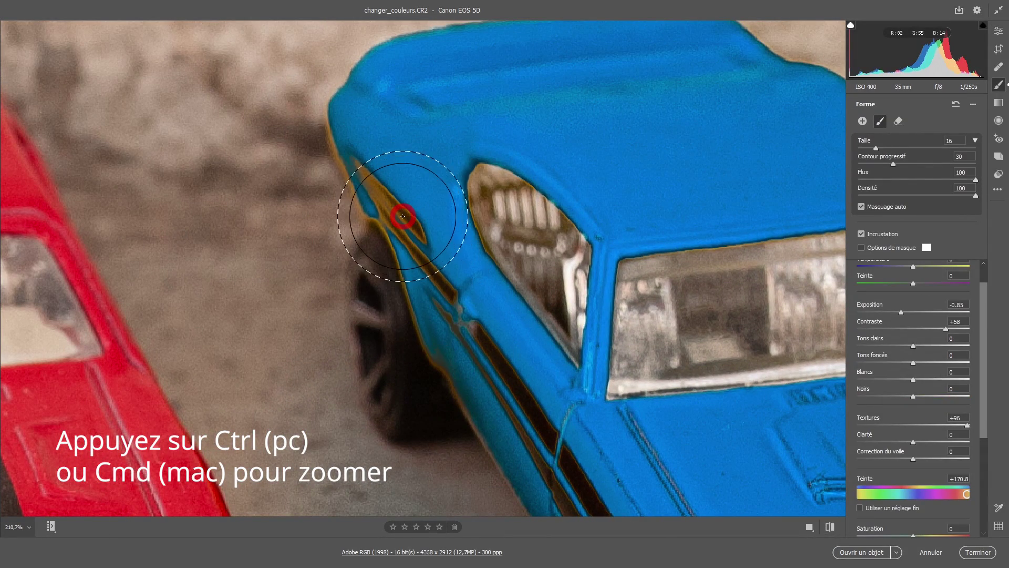
{"action": "mouse_move", "coordinate": [384, 199]}
{"action": "left_mouse_down"}
{"action": "mouse_move", "coordinate": [354, 165]}
{"action": "mouse_move", "coordinate": [448, 266]}
{"action": "mouse_move", "coordinate": [433, 270]}
{"action": "left_mouse_up"}
{"action": "mouse_move", "coordinate": [419, 320]}
{"action": "left_mouse_down"}
{"action": "mouse_move", "coordinate": [453, 380]}
{"action": "mouse_move", "coordinate": [464, 313]}
{"action": "left_mouse_up"}
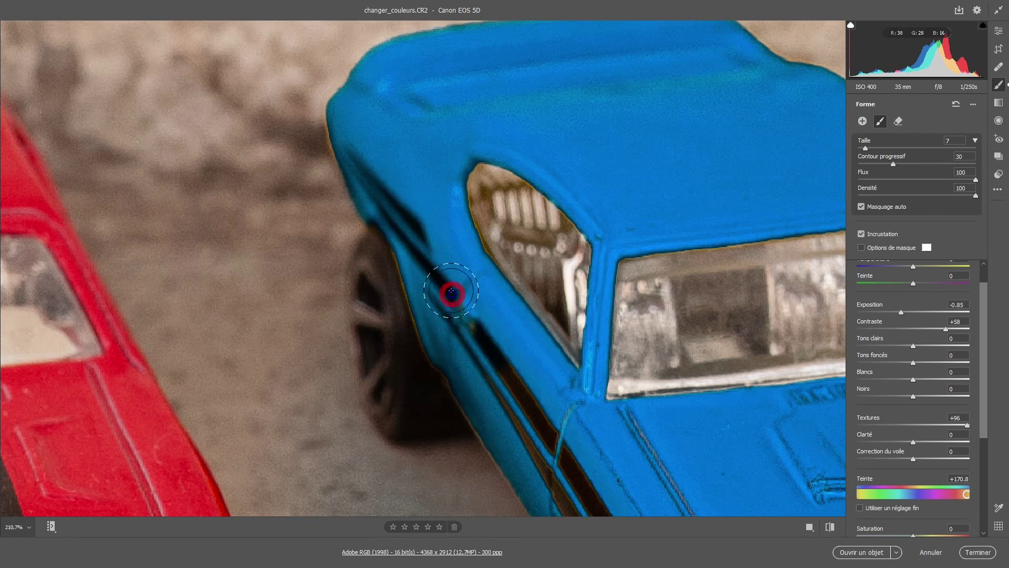
{"action": "left_click_drag", "start_coordinate": [557, 452], "coordinate": [457, 177]}
{"action": "left_click_drag", "start_coordinate": [645, 196], "coordinate": [520, 354]}
{"action": "left_click_drag", "start_coordinate": [381, 362], "coordinate": [313, 379]}
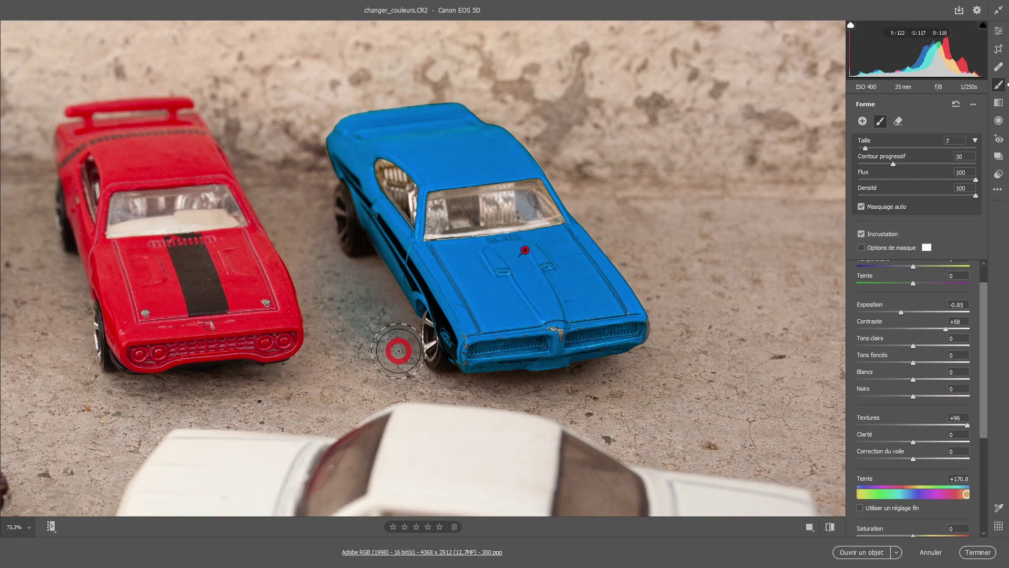
Display the mask overlay and temporarily toggle between brush and eraser over the spill on the ground beside the car
{"action": "left_click", "coordinate": [861, 248]}
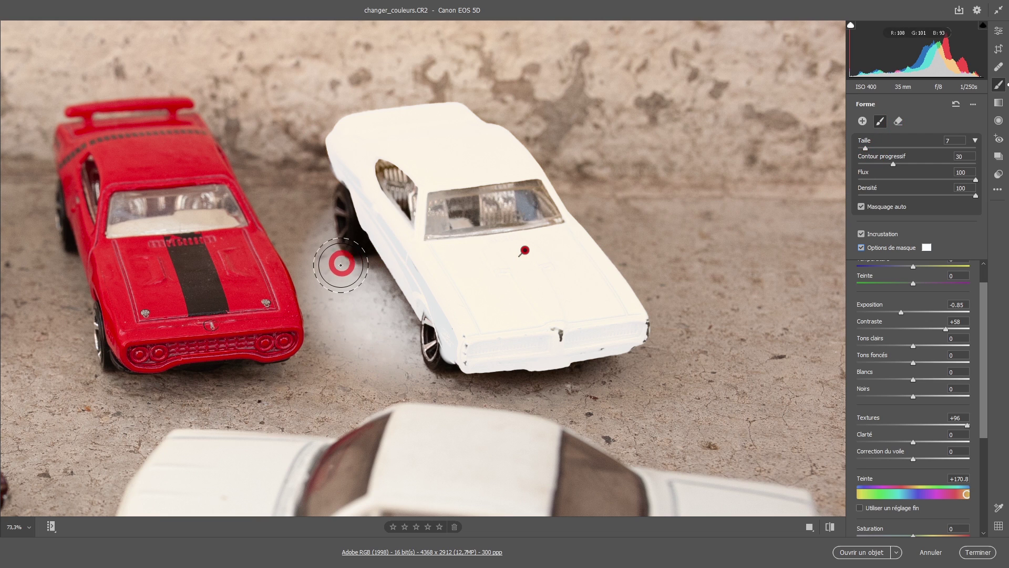
{"action": "key", "text": "alt"}
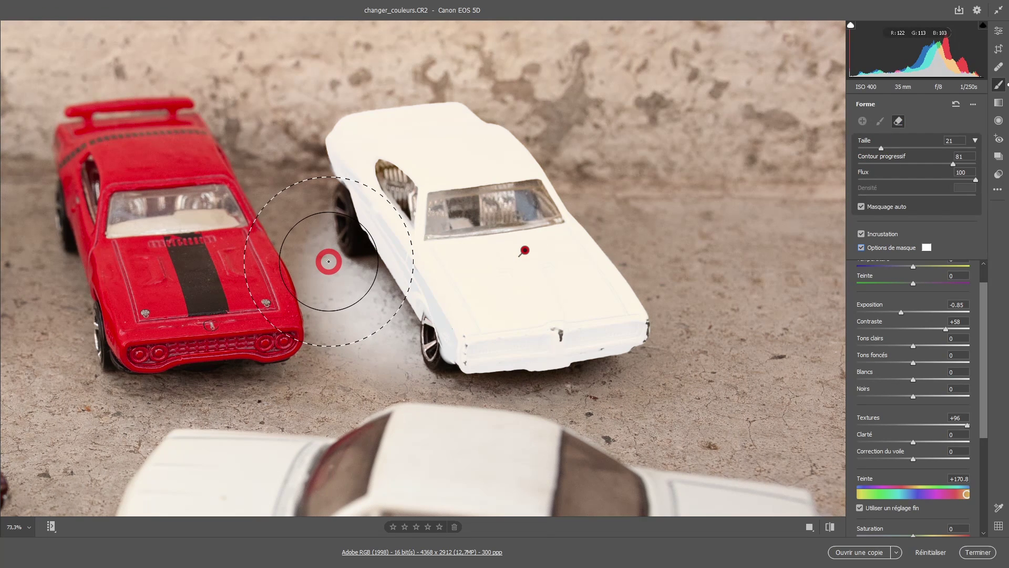
{"action": "left_click", "coordinate": [329, 262], "text": "alt"}
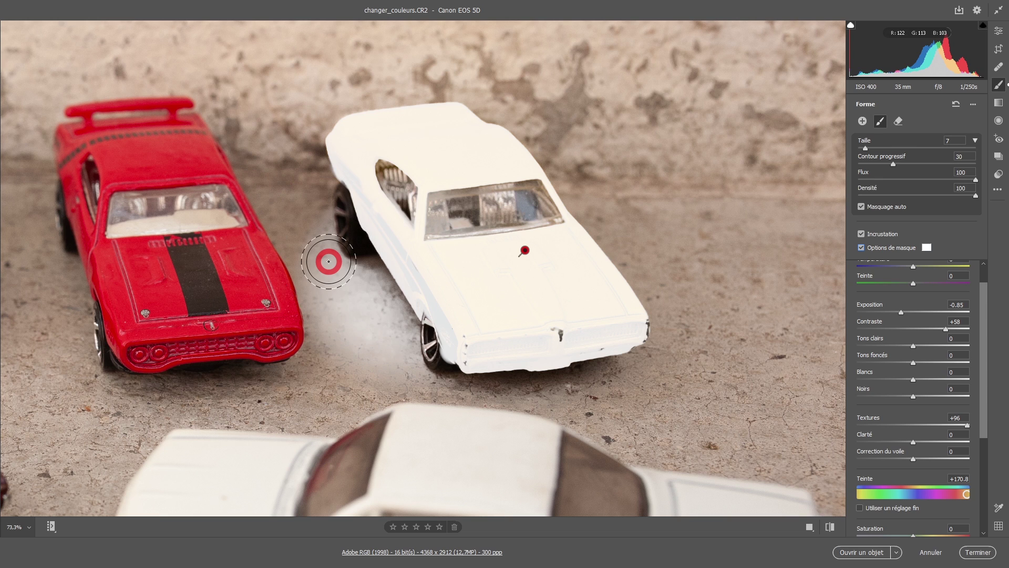
{"action": "key", "text": "alt"}
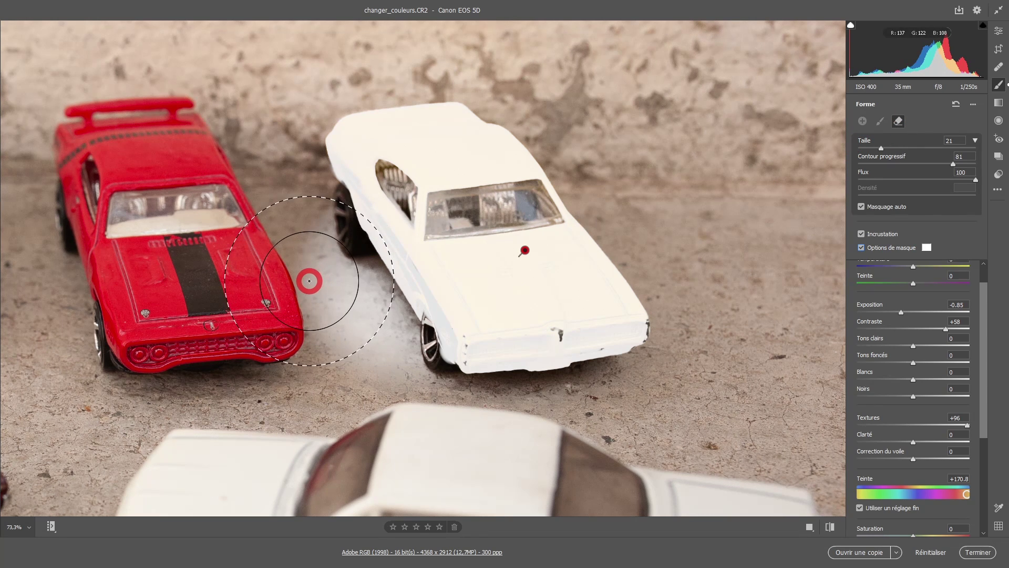
Switch to the eraser, temporarily toggle it to the brush, and return to the additive brush
{"action": "left_click", "coordinate": [898, 122]}
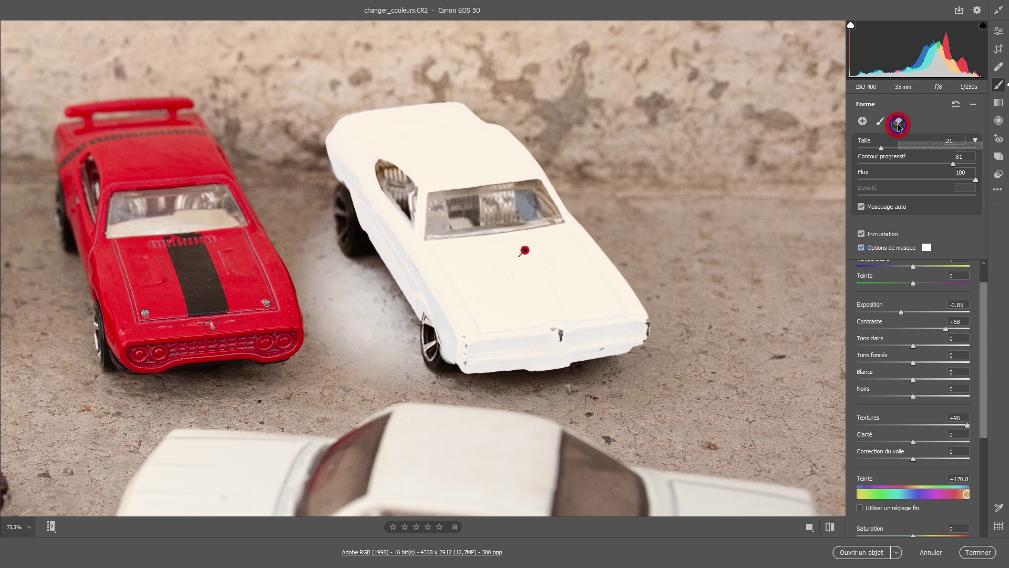
{"action": "key", "text": "alt"}
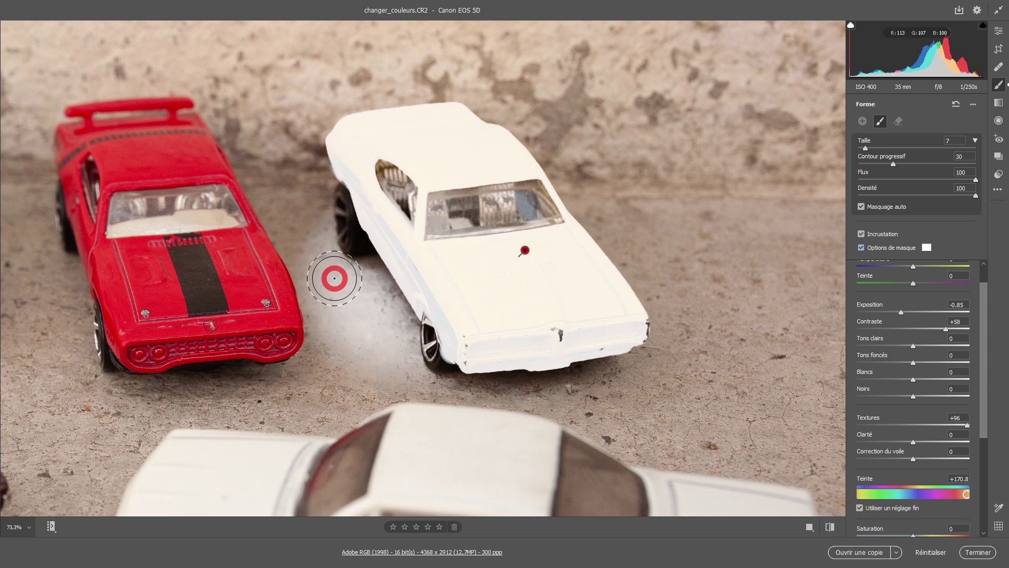
{"action": "left_click", "coordinate": [880, 122]}
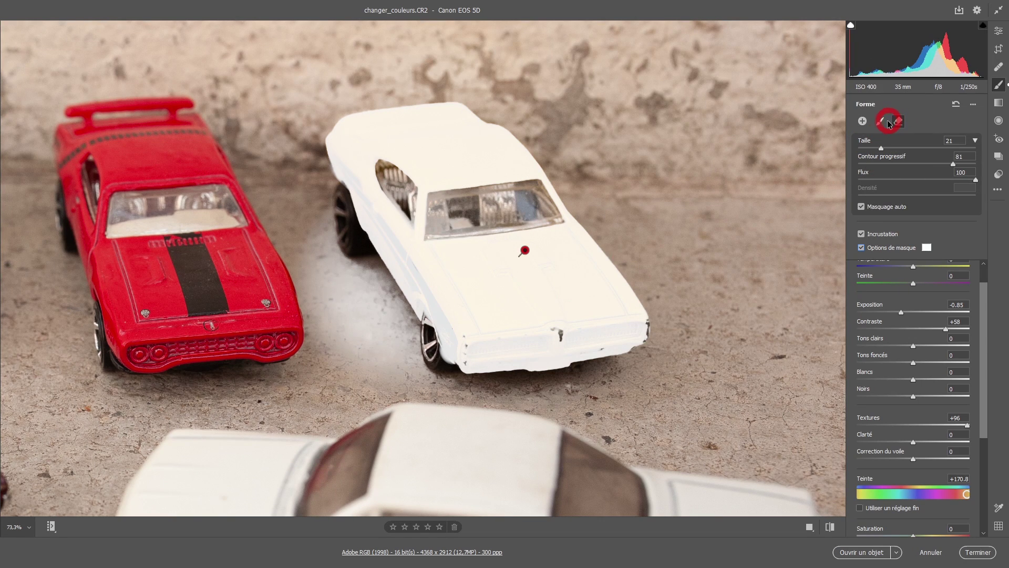
Erase the mask spill on the ground between the red car and the recoloured car
{"action": "key", "text": "alt"}
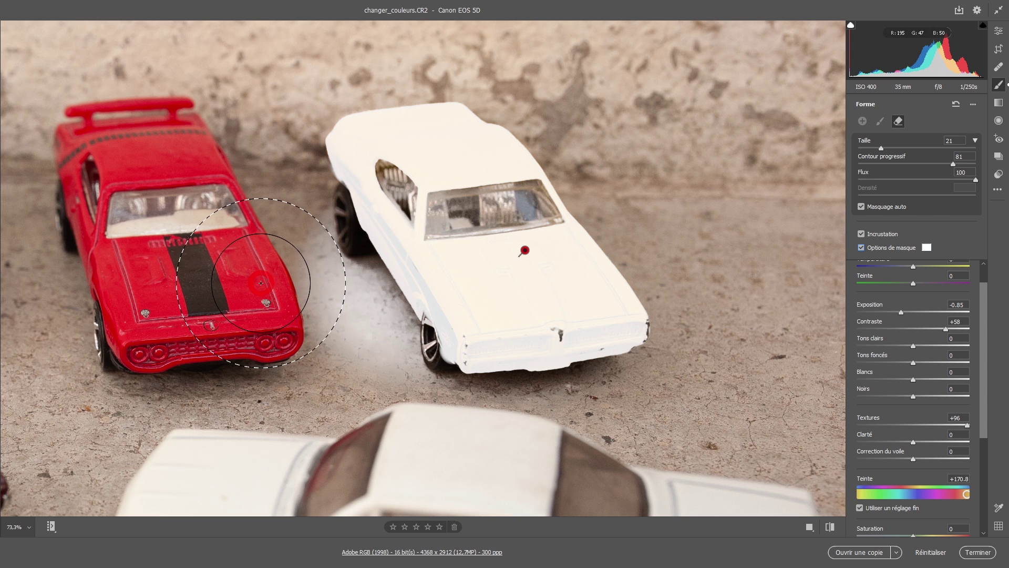
{"action": "key", "text": "alt"}
{"action": "mouse_move", "coordinate": [257, 283]}
{"action": "left_mouse_down"}
{"action": "mouse_move", "coordinate": [290, 335]}
{"action": "mouse_move", "coordinate": [283, 317]}
{"action": "mouse_move", "coordinate": [320, 341]}
{"action": "mouse_move", "coordinate": [306, 321]}
{"action": "mouse_move", "coordinate": [330, 347]}
{"action": "mouse_move", "coordinate": [278, 267]}
{"action": "mouse_move", "coordinate": [316, 348]}
{"action": "mouse_move", "coordinate": [345, 366]}
{"action": "mouse_move", "coordinate": [317, 349]}
{"action": "left_mouse_up"}
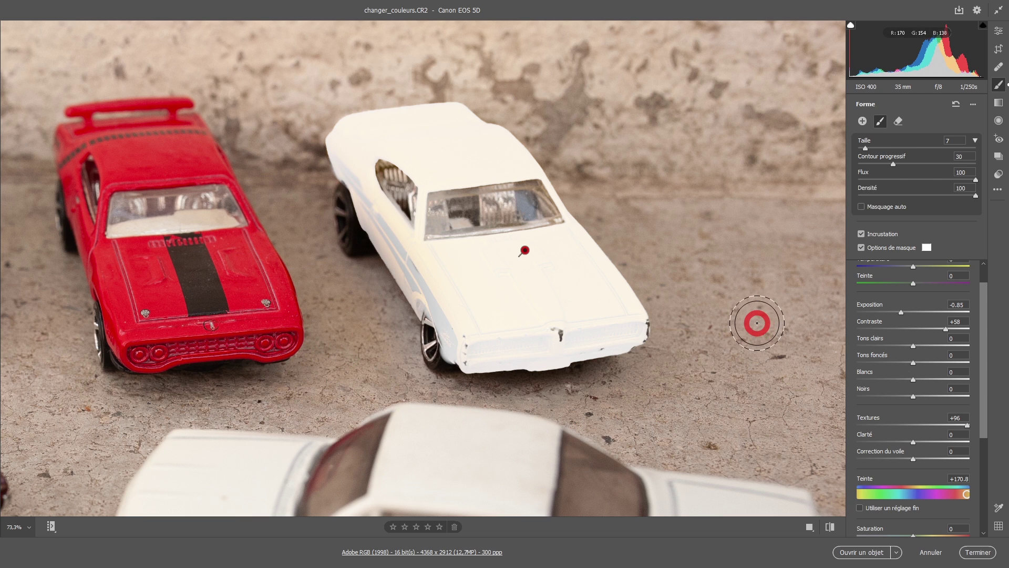
Try removing part of the mask along the car's side with brush density 0 and auto masking off
{"action": "left_click_drag", "start_coordinate": [913, 198], "coordinate": [839, 196]}
{"action": "mouse_move", "coordinate": [393, 305]}
{"action": "left_mouse_down"}
{"action": "mouse_move", "coordinate": [338, 214]}
{"action": "mouse_move", "coordinate": [362, 286]}
{"action": "mouse_move", "coordinate": [412, 356]}
{"action": "mouse_move", "coordinate": [379, 302]}
{"action": "left_mouse_up"}
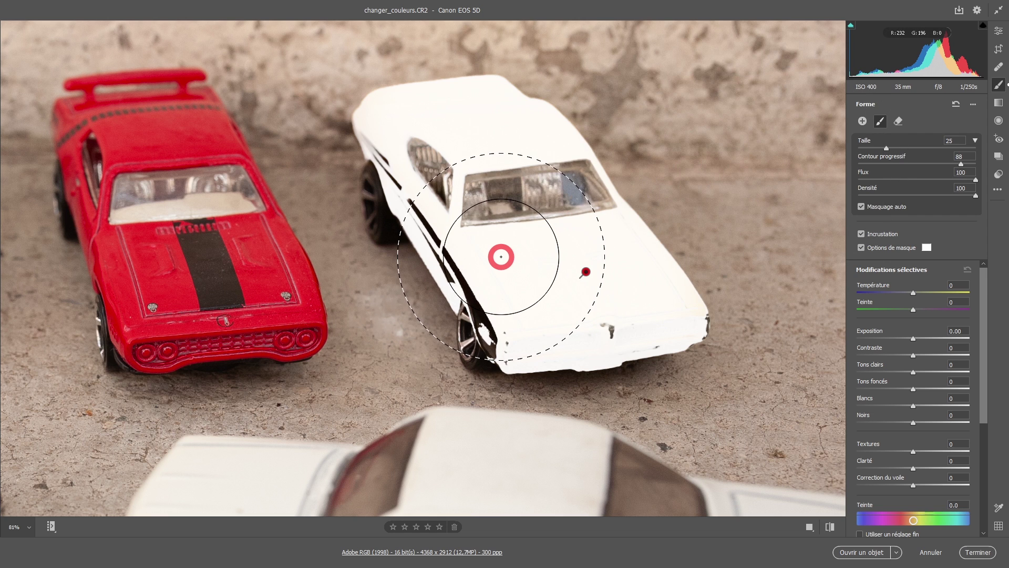
Compare the brush and eraser settings, and toggle the separate eraser size option (Taille de la gomme distincte)
{"action": "key", "text": "alt"}
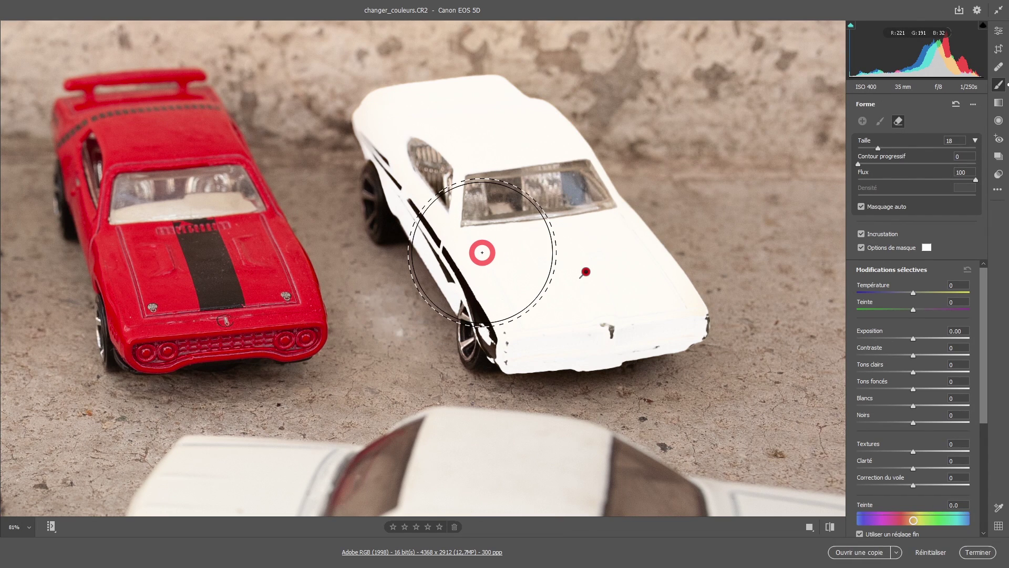
{"action": "key", "text": "alt"}
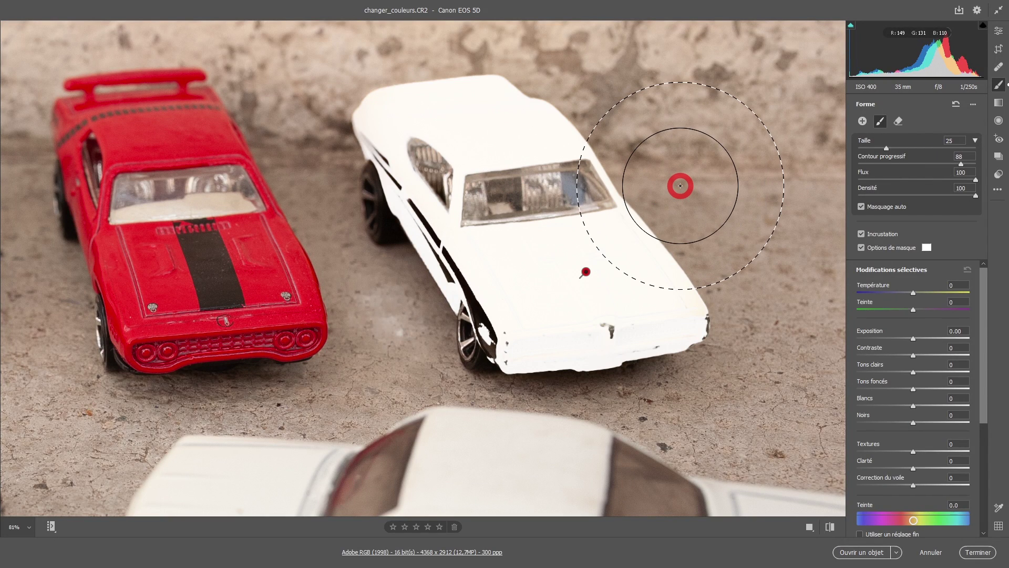
{"action": "left_click", "coordinate": [973, 107]}
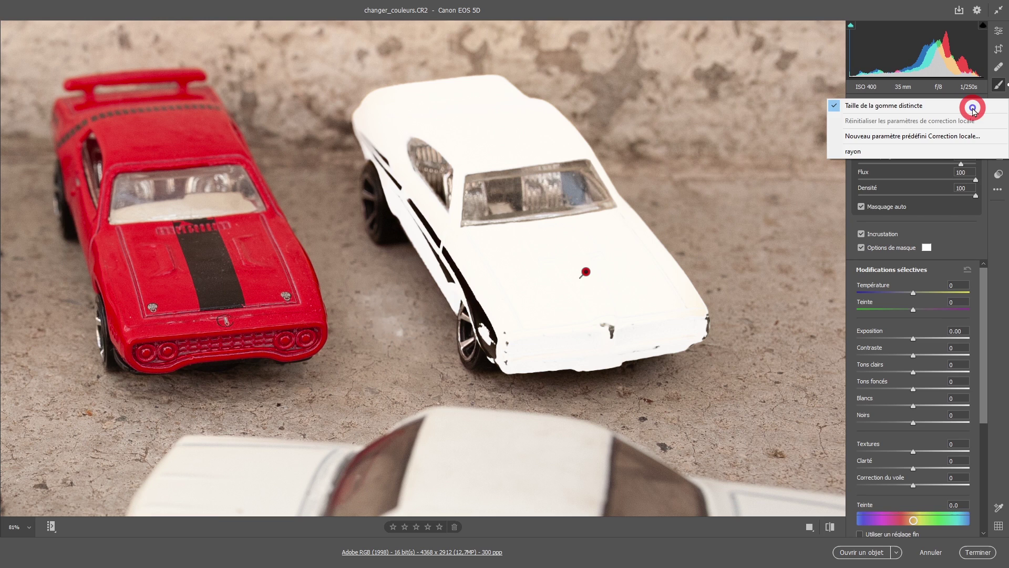
{"action": "left_click", "coordinate": [918, 110]}
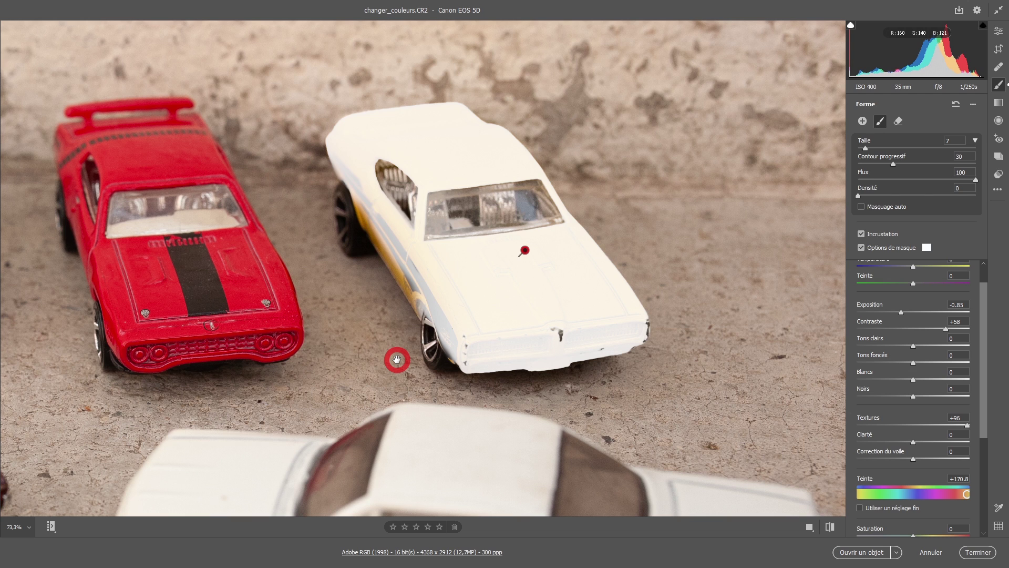
Restore the mask along the car's side and set the brush density to 100
{"action": "mouse_move", "coordinate": [397, 360]}
{"action": "left_mouse_down"}
{"action": "mouse_move", "coordinate": [401, 332]}
{"action": "mouse_move", "coordinate": [355, 279]}
{"action": "mouse_move", "coordinate": [380, 344]}
{"action": "mouse_move", "coordinate": [319, 247]}
{"action": "mouse_move", "coordinate": [319, 221]}
{"action": "mouse_move", "coordinate": [426, 376]}
{"action": "mouse_move", "coordinate": [322, 379]}
{"action": "left_mouse_up"}
{"action": "left_click_drag", "start_coordinate": [858, 195], "coordinate": [929, 196]}
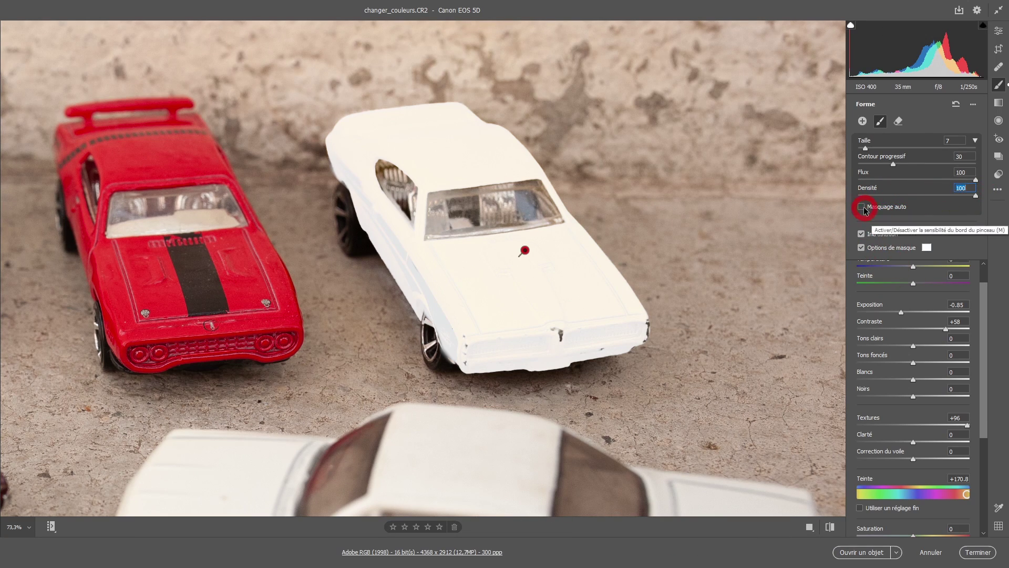
Hide the mask overlay and tint the blue car's adjustment with a saturated red colour
{"action": "left_click", "coordinate": [861, 248]}
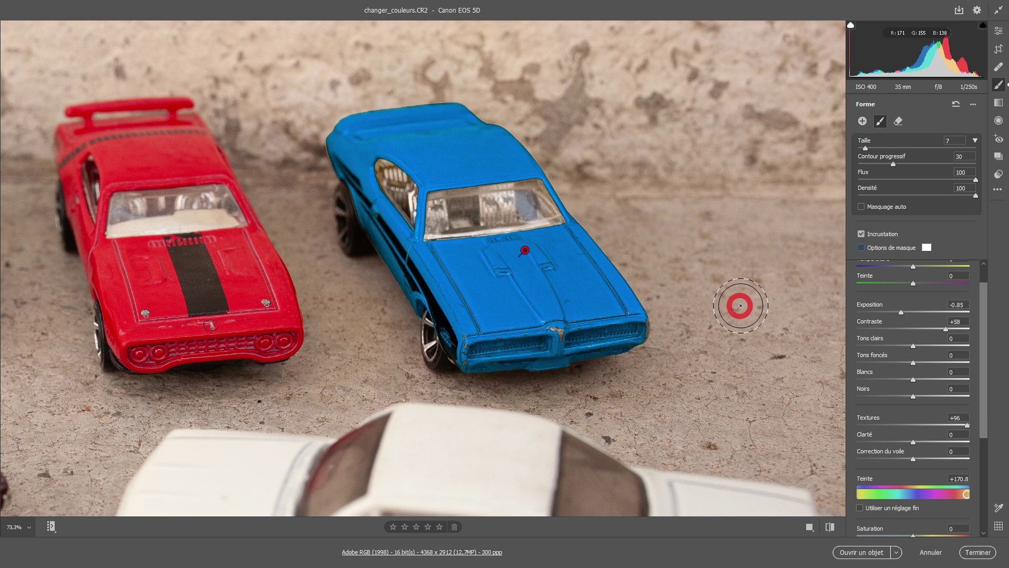
{"action": "scroll", "coordinate": [989, 309], "scroll_direction": "down", "scroll_amount": 5}
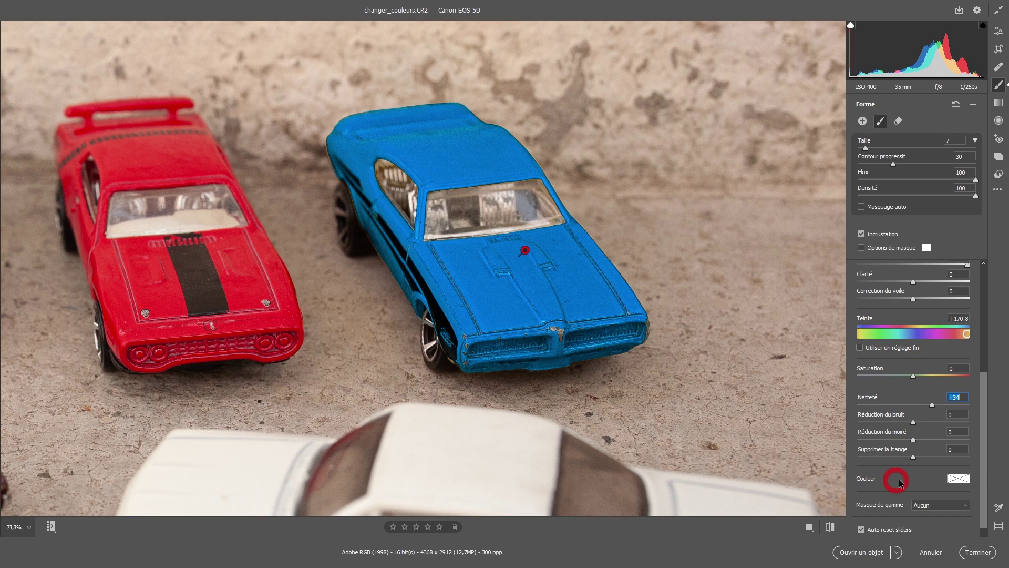
{"action": "left_click", "coordinate": [957, 479]}
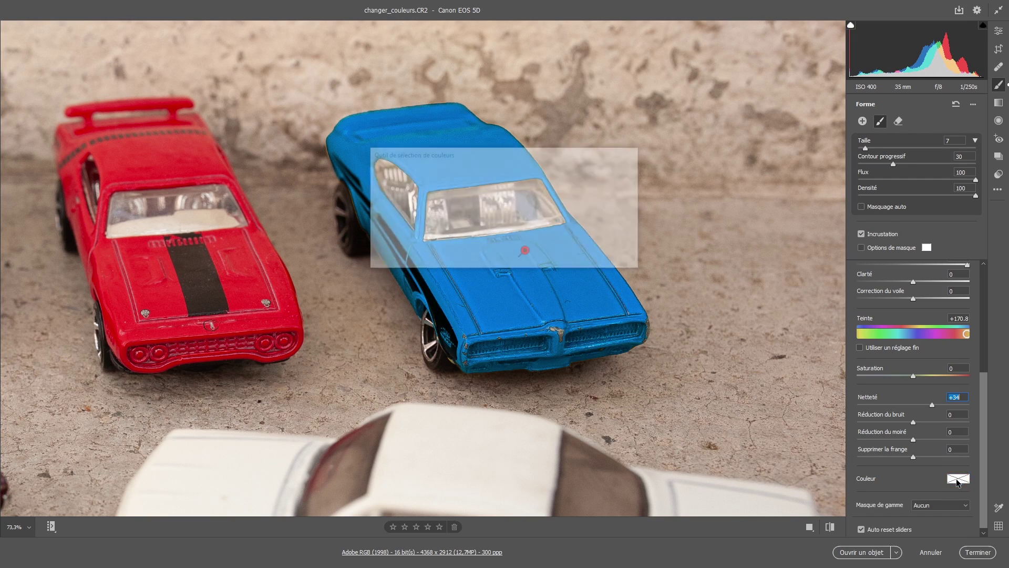
{"action": "left_click_drag", "start_coordinate": [673, 157], "coordinate": [581, 133]}
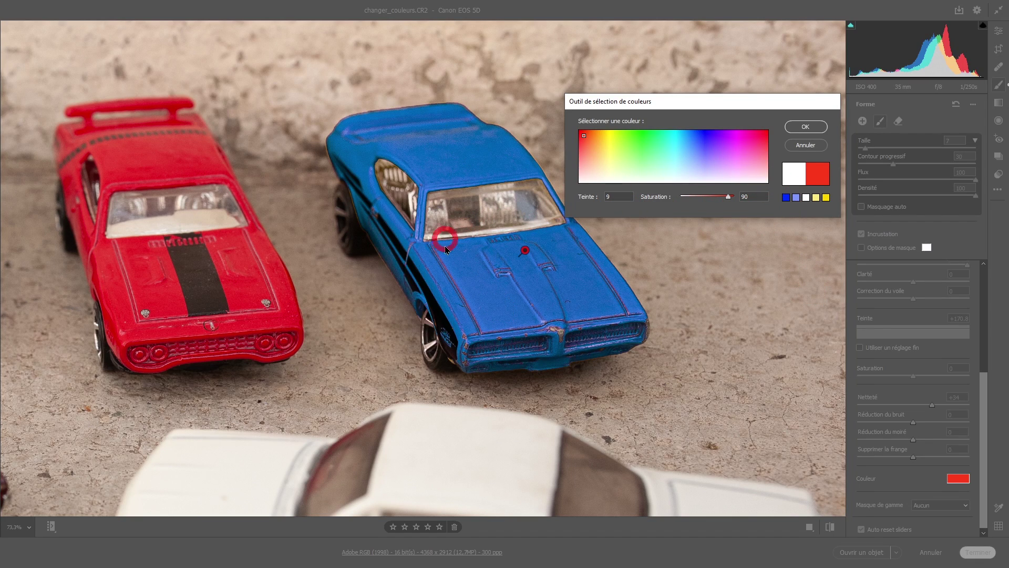
{"action": "left_click", "coordinate": [807, 128]}
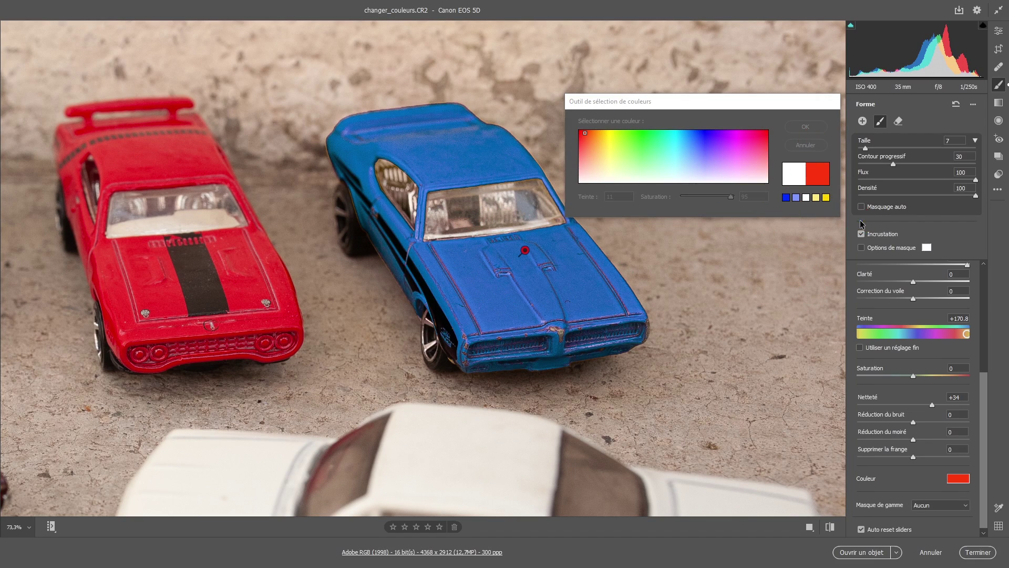
Set the tinted car's local saturation to -100 and lower its exposure further
{"action": "mouse_move", "coordinate": [987, 402]}
{"action": "left_mouse_down"}
{"action": "mouse_move", "coordinate": [984, 333]}
{"action": "mouse_move", "coordinate": [985, 385]}
{"action": "left_mouse_up"}
{"action": "left_click_drag", "start_coordinate": [908, 398], "coordinate": [892, 397]}
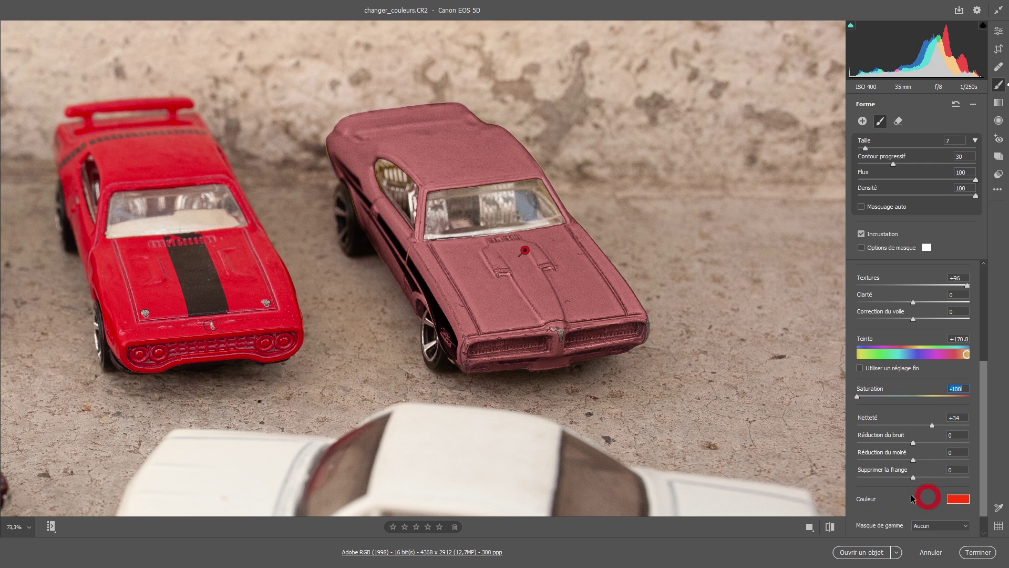
{"action": "left_click_drag", "start_coordinate": [985, 465], "coordinate": [993, 366]}
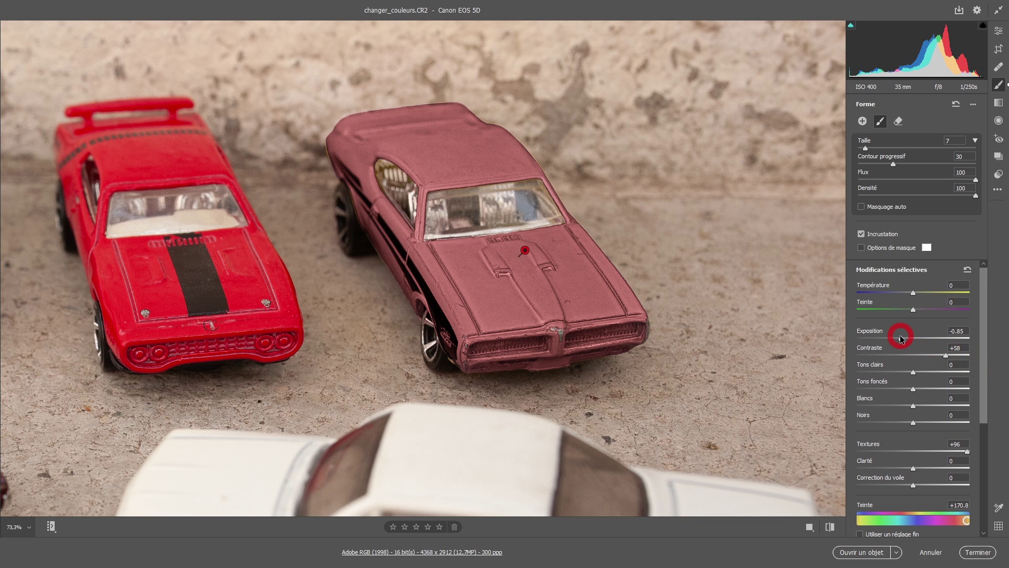
{"action": "left_click_drag", "start_coordinate": [900, 339], "coordinate": [897, 339]}
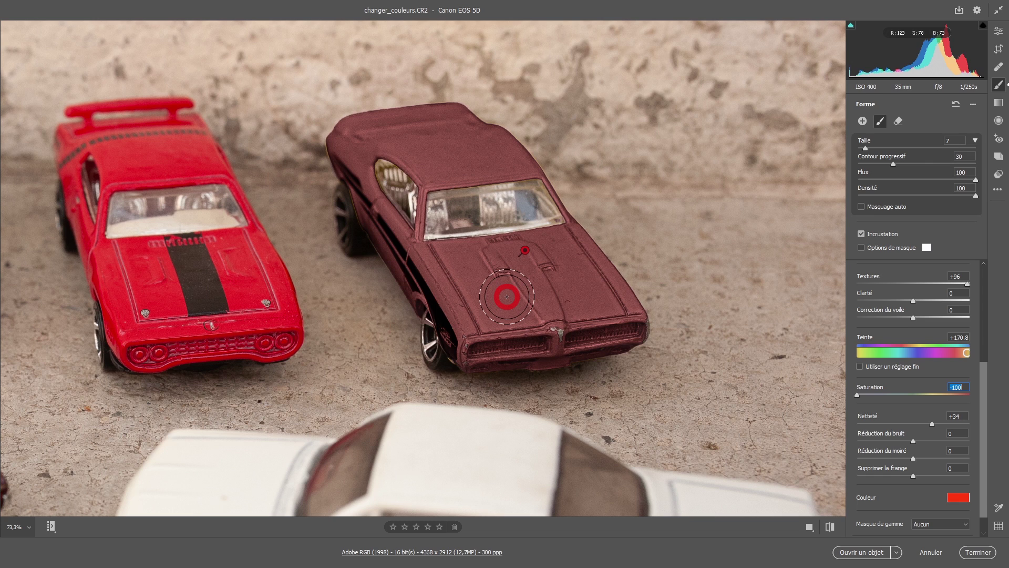
{"action": "mouse_move", "coordinate": [507, 297]}
{"action": "left_mouse_down"}
{"action": "mouse_move", "coordinate": [570, 300]}
{"action": "mouse_move", "coordinate": [556, 285]}
{"action": "mouse_move", "coordinate": [542, 308]}
{"action": "mouse_move", "coordinate": [460, 228]}
{"action": "mouse_move", "coordinate": [500, 315]}
{"action": "mouse_move", "coordinate": [518, 310]}
{"action": "mouse_move", "coordinate": [476, 296]}
{"action": "mouse_move", "coordinate": [385, 144]}
{"action": "mouse_move", "coordinate": [430, 160]}
{"action": "mouse_move", "coordinate": [541, 316]}
{"action": "left_mouse_up"}
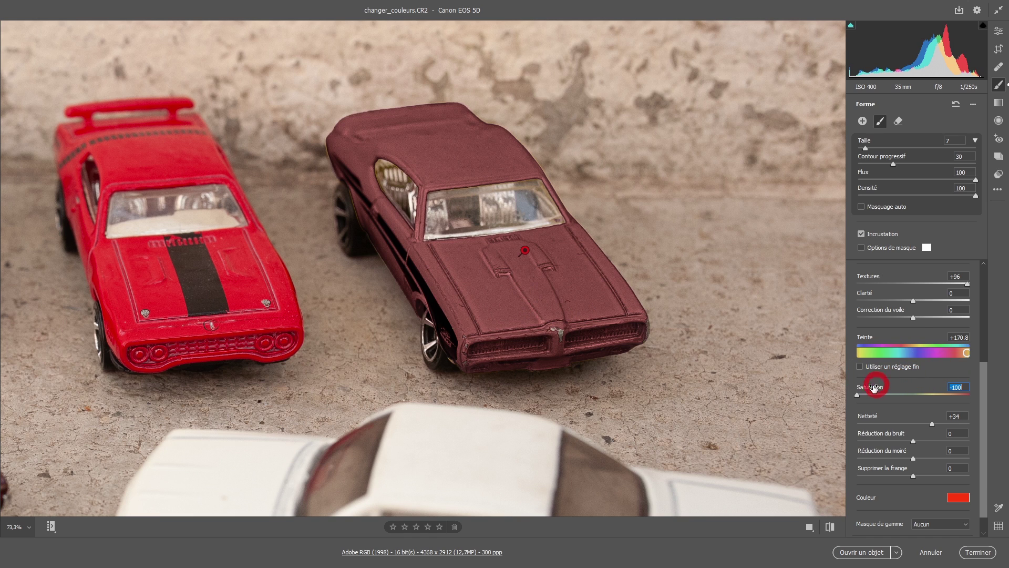
Reset the car's local saturation to 0 and shift its hue to -52.0
{"action": "left_click_drag", "start_coordinate": [863, 396], "coordinate": [904, 397]}
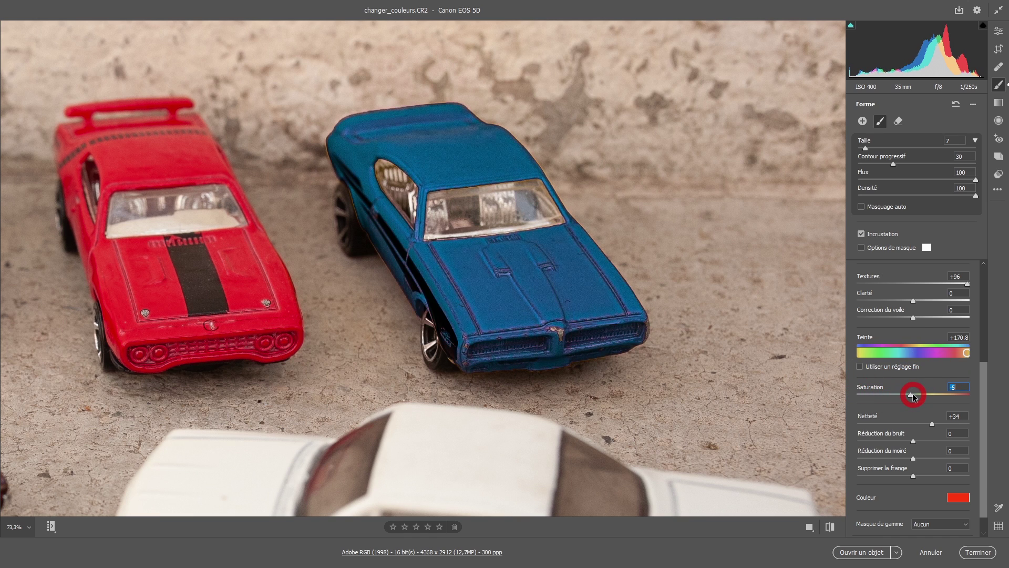
{"action": "left_click_drag", "start_coordinate": [966, 353], "coordinate": [897, 353]}
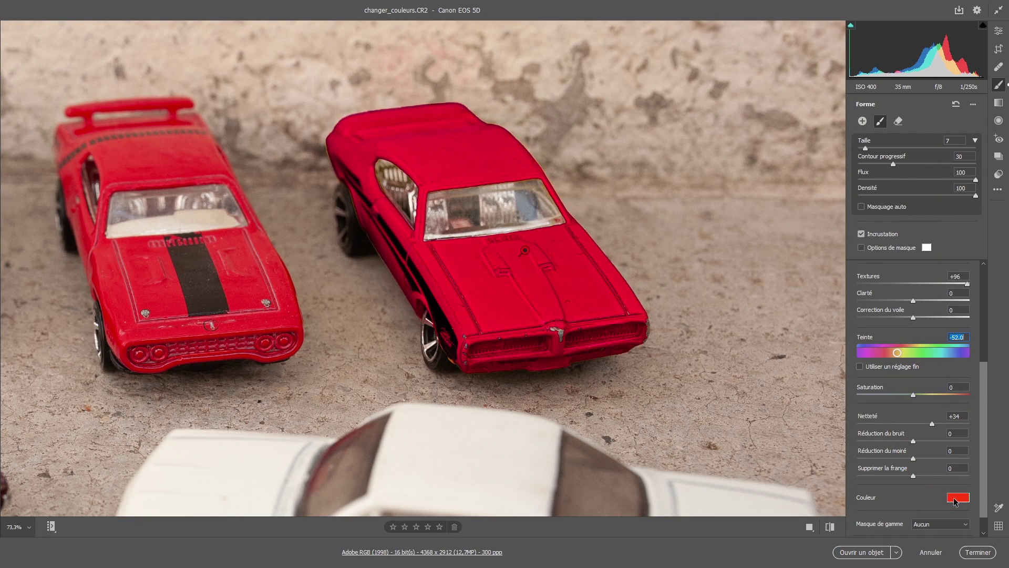
Change the car's tint to a crimson red, with saturation +17 and textures +44
{"action": "left_click", "coordinate": [956, 499]}
{"action": "left_click_drag", "start_coordinate": [494, 200], "coordinate": [490, 256]}
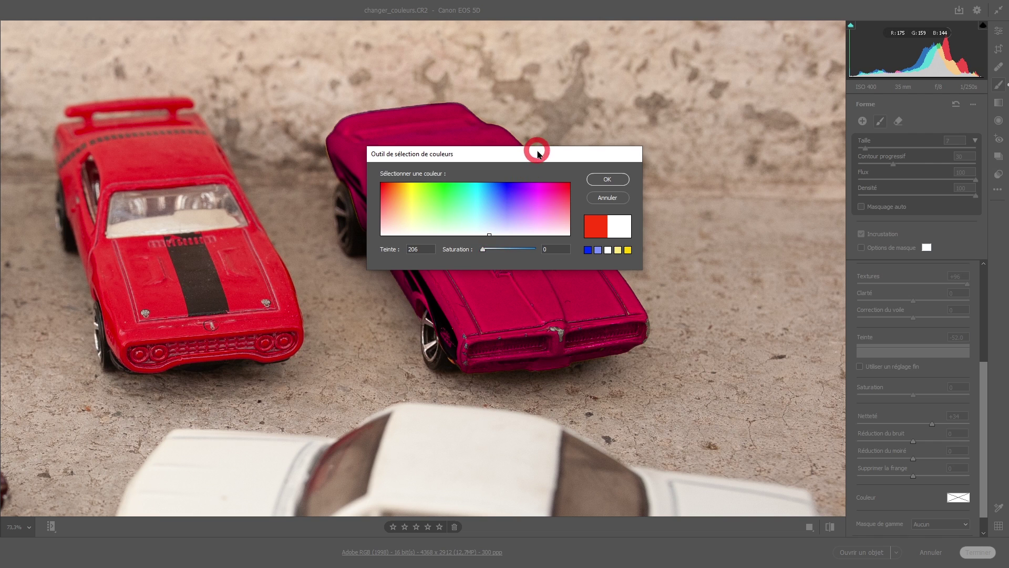
{"action": "left_click_drag", "start_coordinate": [538, 154], "coordinate": [813, 157]}
{"action": "left_click_drag", "start_coordinate": [710, 226], "coordinate": [662, 188]}
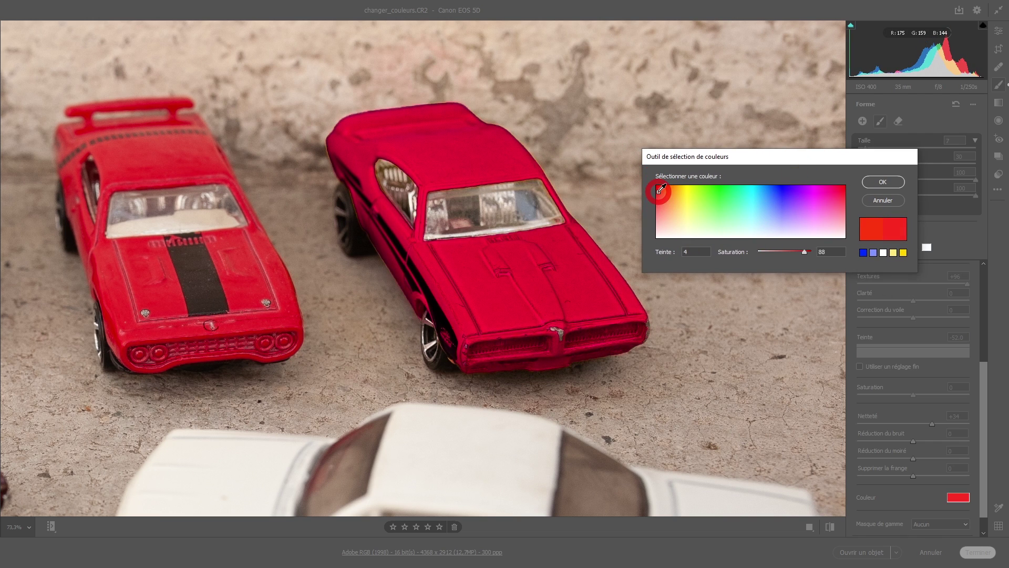
{"action": "left_click", "coordinate": [874, 198]}
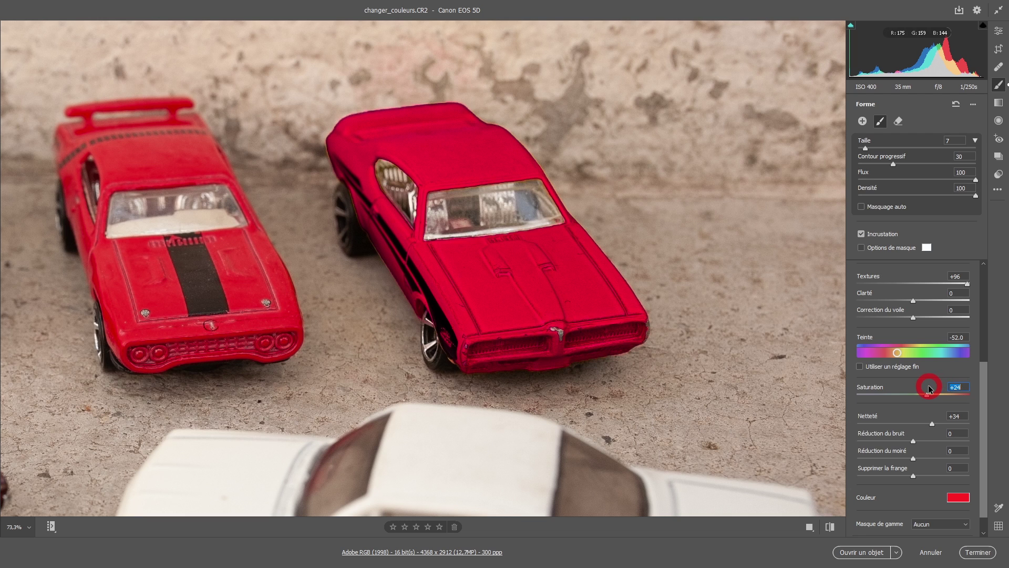
{"action": "left_click_drag", "start_coordinate": [949, 286], "coordinate": [938, 284]}
Create a new brush adjustment and paint it over the roof of the red car with the black stripe
{"action": "left_click_drag", "start_coordinate": [569, 309], "coordinate": [678, 306]}
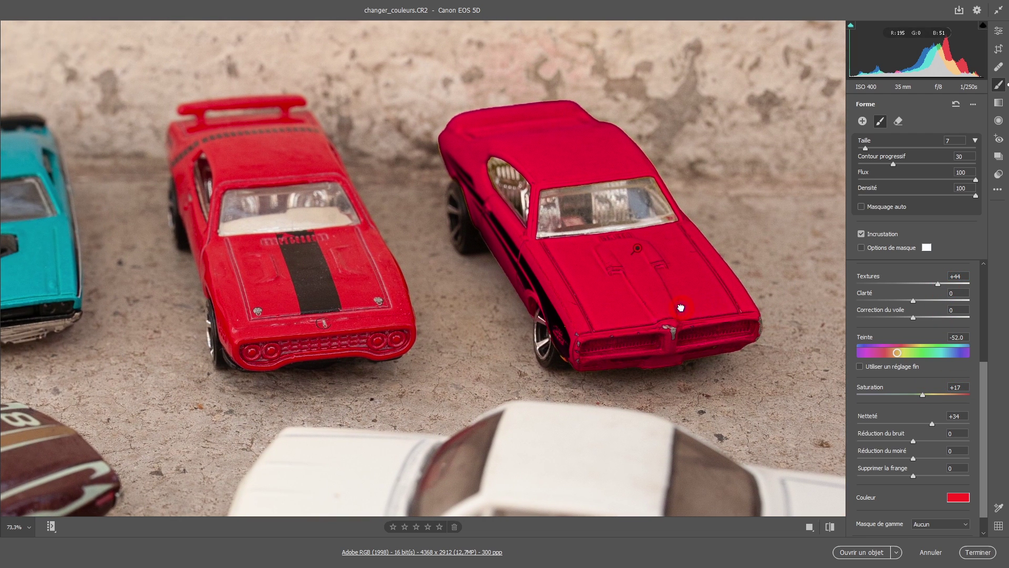
{"action": "left_click_drag", "start_coordinate": [468, 234], "coordinate": [540, 247]}
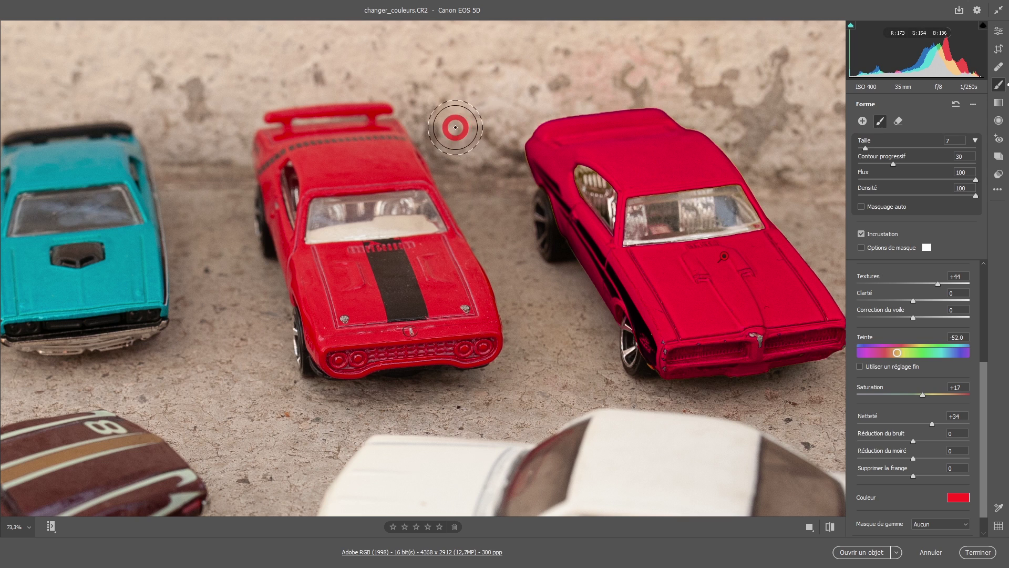
{"action": "left_click", "coordinate": [863, 121]}
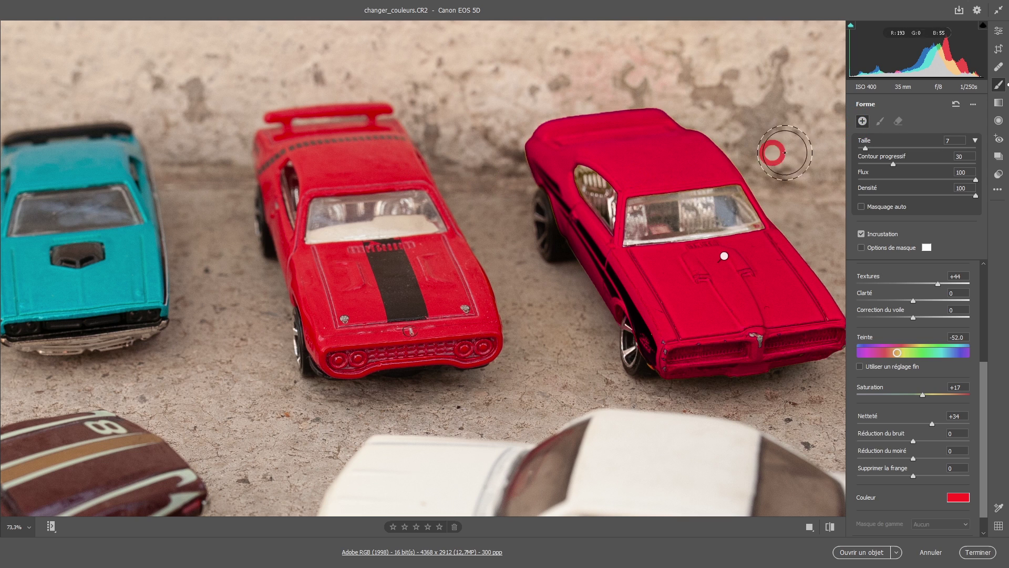
{"action": "left_click_drag", "start_coordinate": [390, 147], "coordinate": [324, 157]}
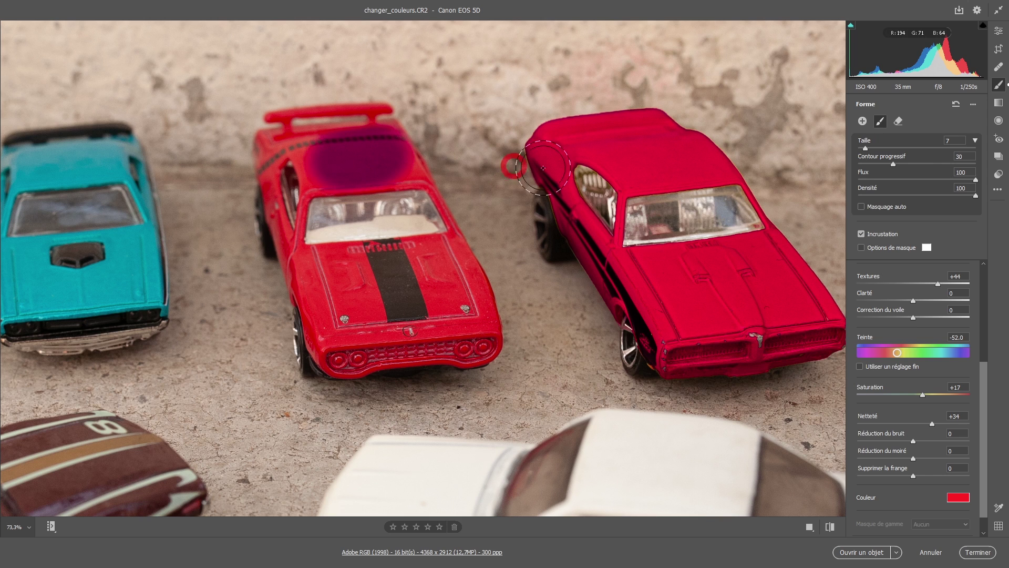
Turn on auto masking and extend the adjustment over the striped car's entire body and spoiler
{"action": "left_click", "coordinate": [864, 213]}
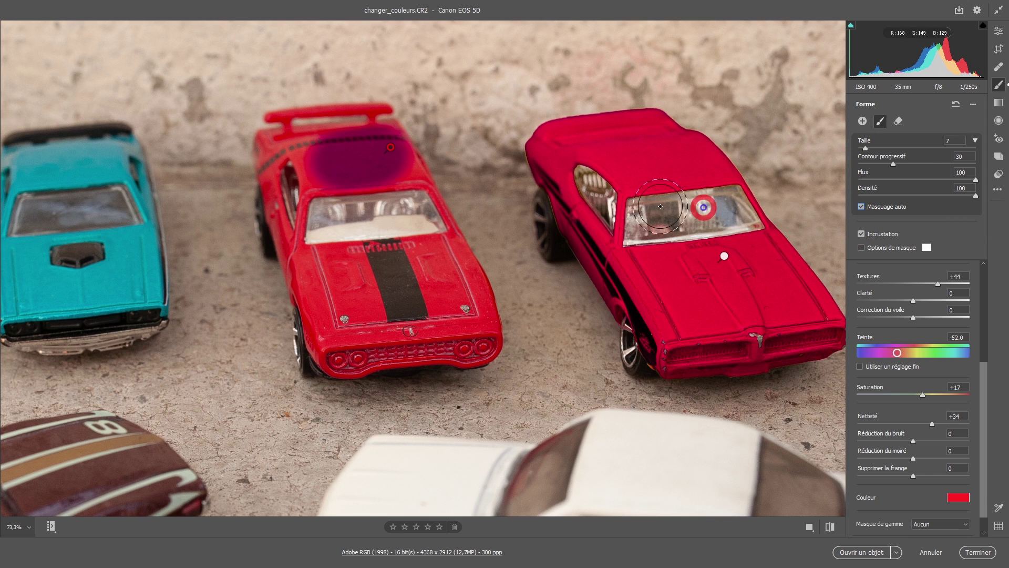
{"action": "mouse_move", "coordinate": [348, 154]}
{"action": "left_mouse_down"}
{"action": "mouse_move", "coordinate": [294, 148]}
{"action": "mouse_move", "coordinate": [316, 179]}
{"action": "mouse_move", "coordinate": [405, 163]}
{"action": "left_mouse_up"}
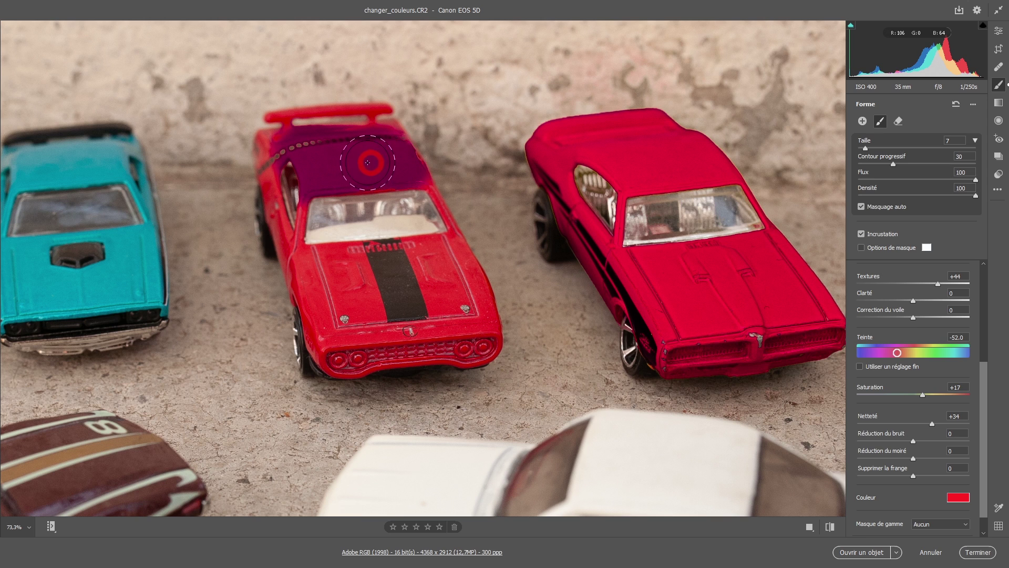
{"action": "mouse_move", "coordinate": [288, 247]}
{"action": "left_mouse_down"}
{"action": "mouse_move", "coordinate": [325, 267]}
{"action": "mouse_move", "coordinate": [341, 317]}
{"action": "mouse_move", "coordinate": [336, 288]}
{"action": "mouse_move", "coordinate": [348, 271]}
{"action": "mouse_move", "coordinate": [350, 313]}
{"action": "mouse_move", "coordinate": [431, 275]}
{"action": "mouse_move", "coordinate": [460, 329]}
{"action": "mouse_move", "coordinate": [449, 341]}
{"action": "mouse_move", "coordinate": [328, 349]}
{"action": "mouse_move", "coordinate": [280, 242]}
{"action": "mouse_move", "coordinate": [263, 159]}
{"action": "mouse_move", "coordinate": [288, 121]}
{"action": "mouse_move", "coordinate": [274, 115]}
{"action": "mouse_move", "coordinate": [378, 109]}
{"action": "mouse_move", "coordinate": [371, 129]}
{"action": "mouse_move", "coordinate": [401, 142]}
{"action": "mouse_move", "coordinate": [463, 247]}
{"action": "mouse_move", "coordinate": [487, 315]}
{"action": "mouse_move", "coordinate": [482, 349]}
{"action": "mouse_move", "coordinate": [340, 361]}
{"action": "mouse_move", "coordinate": [370, 300]}
{"action": "mouse_move", "coordinate": [337, 258]}
{"action": "mouse_move", "coordinate": [416, 246]}
{"action": "mouse_move", "coordinate": [417, 258]}
{"action": "mouse_move", "coordinate": [410, 244]}
{"action": "mouse_move", "coordinate": [374, 236]}
{"action": "mouse_move", "coordinate": [333, 252]}
{"action": "mouse_move", "coordinate": [294, 235]}
{"action": "mouse_move", "coordinate": [304, 162]}
{"action": "mouse_move", "coordinate": [307, 208]}
{"action": "mouse_move", "coordinate": [293, 225]}
{"action": "mouse_move", "coordinate": [348, 190]}
{"action": "mouse_move", "coordinate": [429, 171]}
{"action": "left_mouse_up"}
{"action": "mouse_move", "coordinate": [395, 332]}
{"action": "left_mouse_down"}
{"action": "mouse_move", "coordinate": [337, 335]}
{"action": "mouse_move", "coordinate": [298, 267]}
{"action": "mouse_move", "coordinate": [286, 293]}
{"action": "left_mouse_up"}
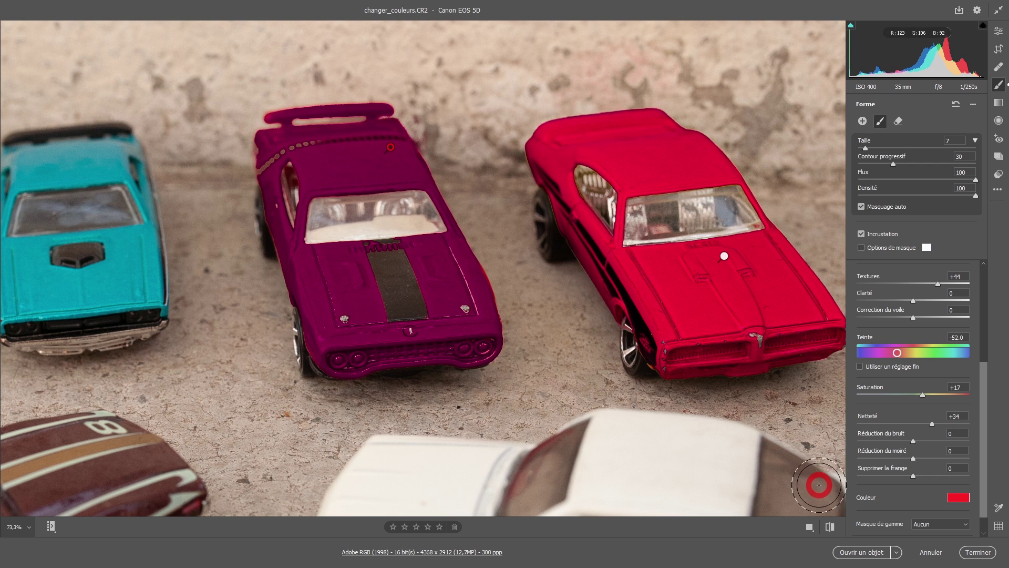
Open the developed photo in Photoshop and launch the Camera Raw filter on its background layer
{"action": "left_click", "coordinate": [875, 552]}
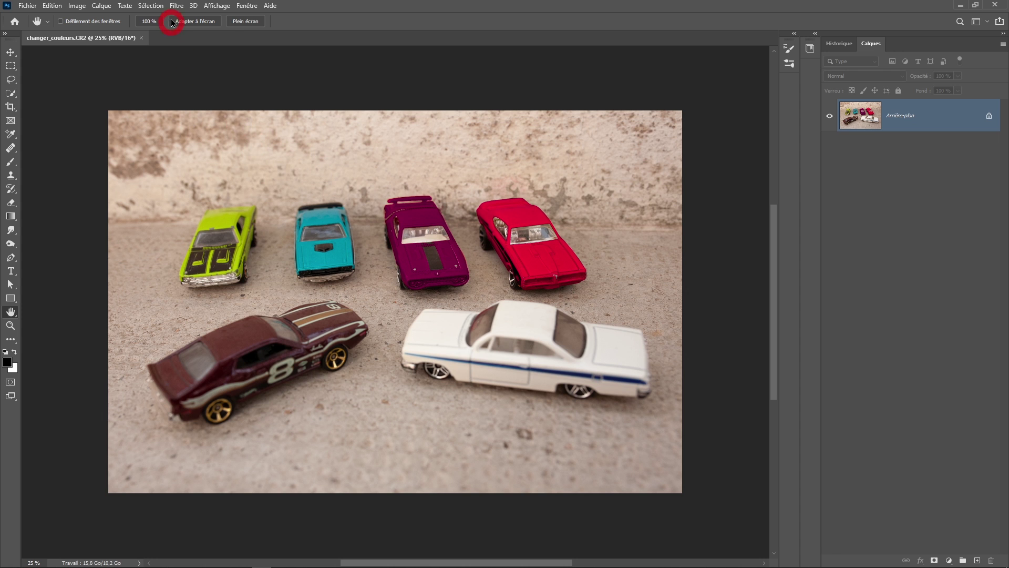
{"action": "left_click", "coordinate": [173, 6]}
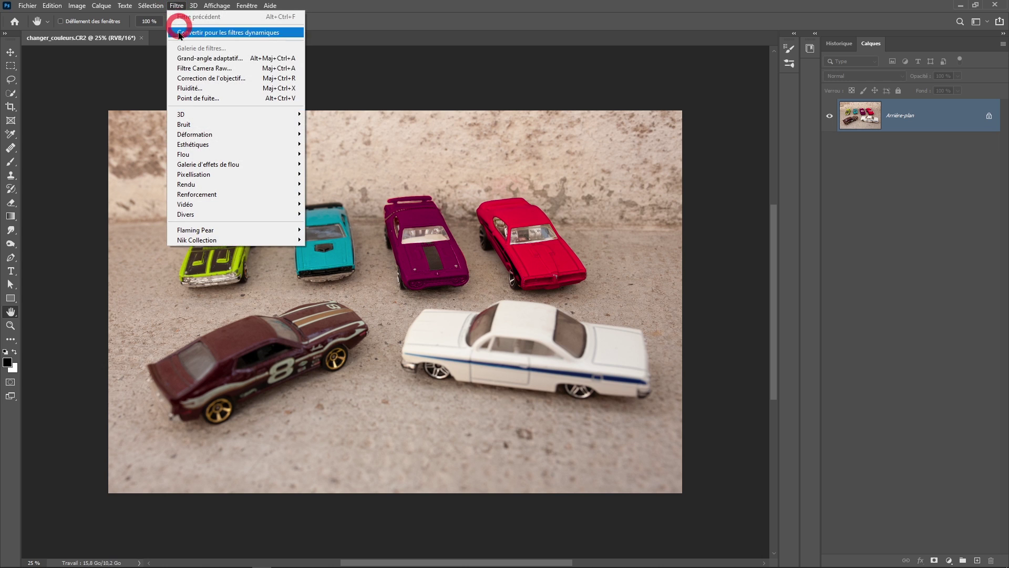
{"action": "left_click", "coordinate": [192, 74]}
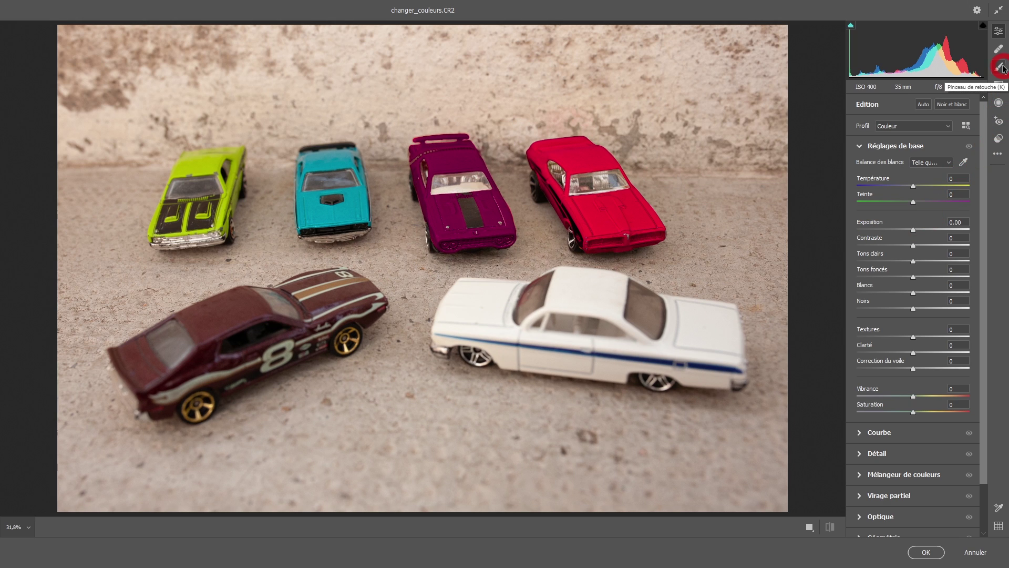
Paint a new auto-masked adjustment brush stroke along the maroon car's roof and show the mask overlay
{"action": "left_click", "coordinate": [1000, 66]}
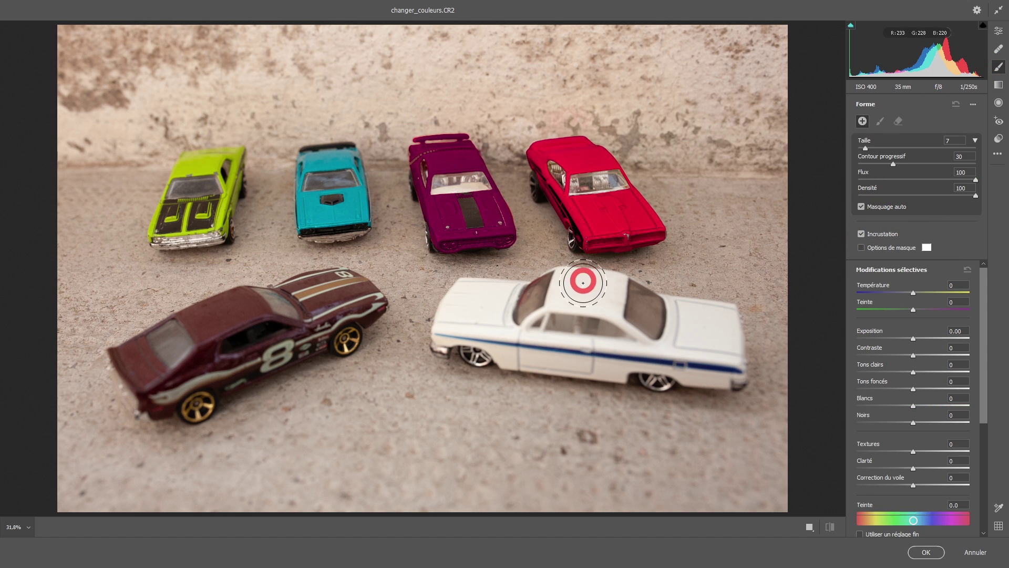
{"action": "left_click", "coordinate": [213, 317]}
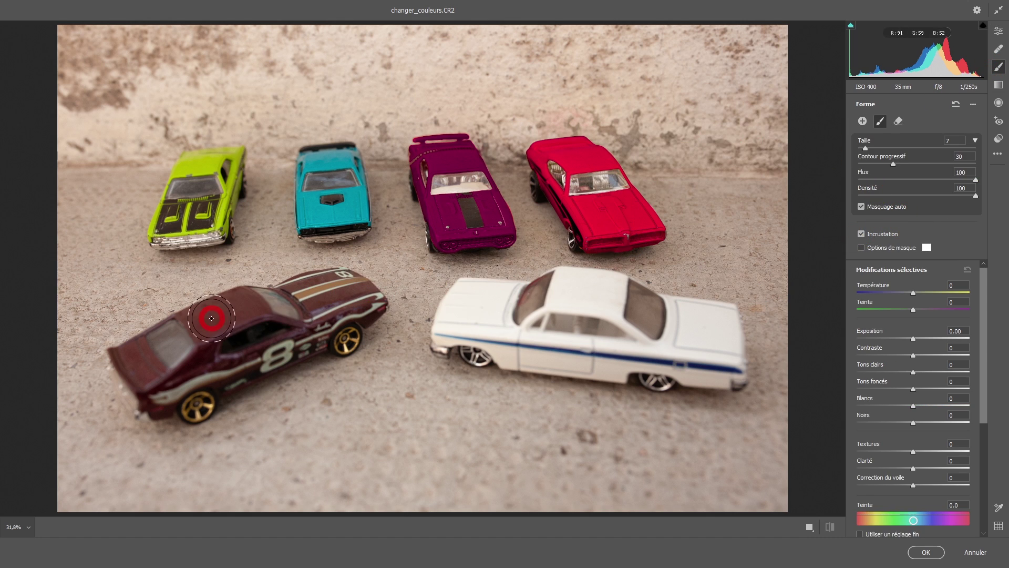
{"action": "left_click_drag", "start_coordinate": [212, 318], "coordinate": [279, 304]}
{"action": "left_click", "coordinate": [865, 249]}
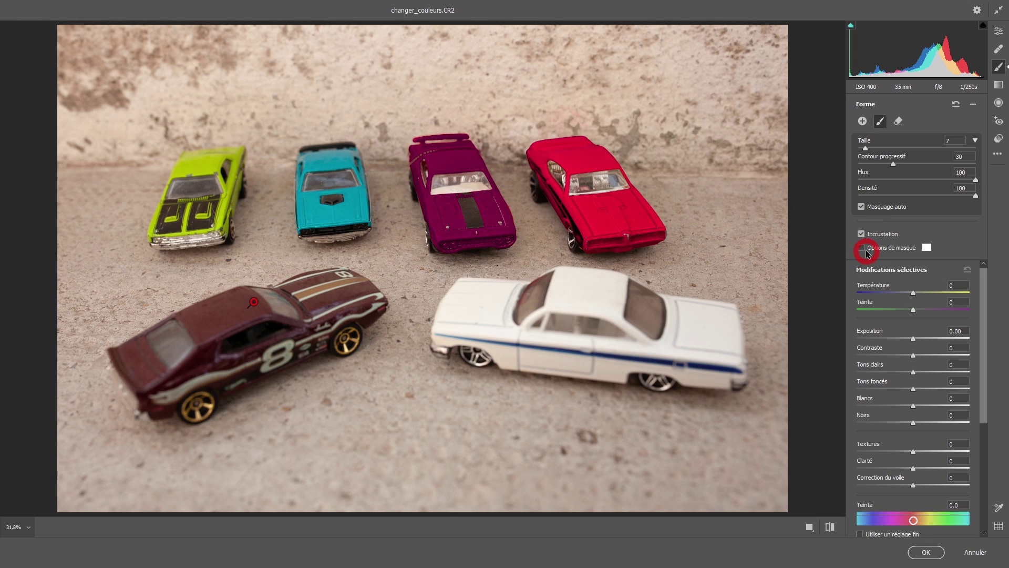